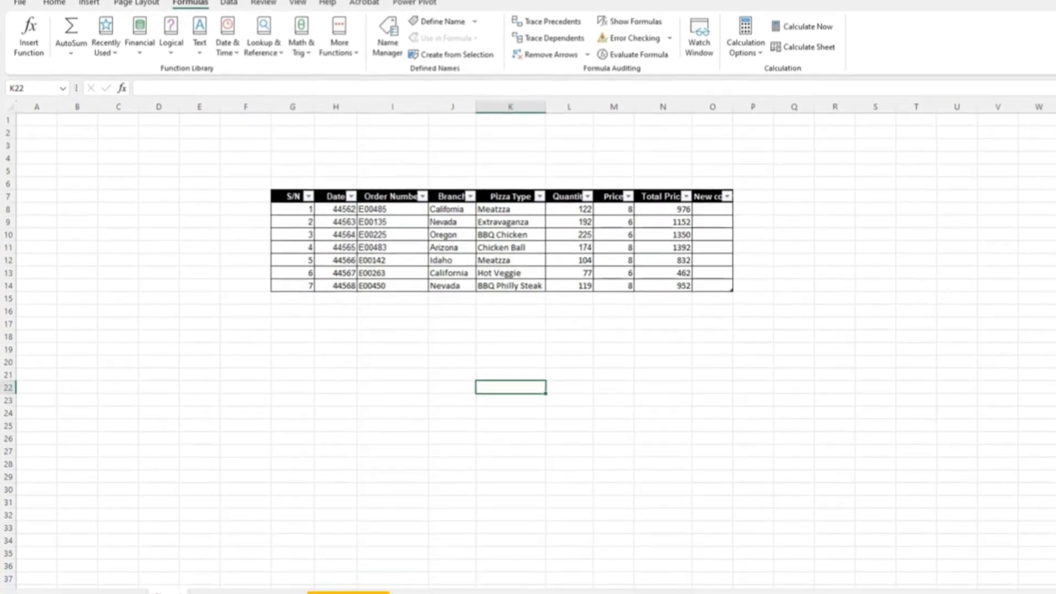
# Step: On the pizza order list sheet, total the quantities H3:H34 with SUM in H36 and label the cell below it SUM
pyautogui.click(207, 593)
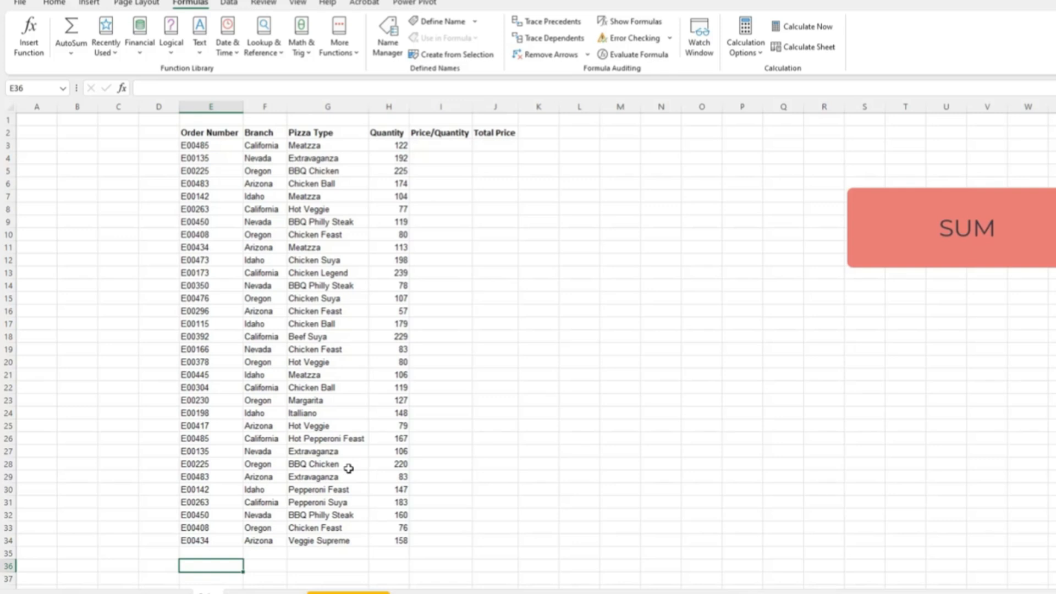
pyautogui.press('Right')
pyautogui.press('Right')
pyautogui.press('Right')
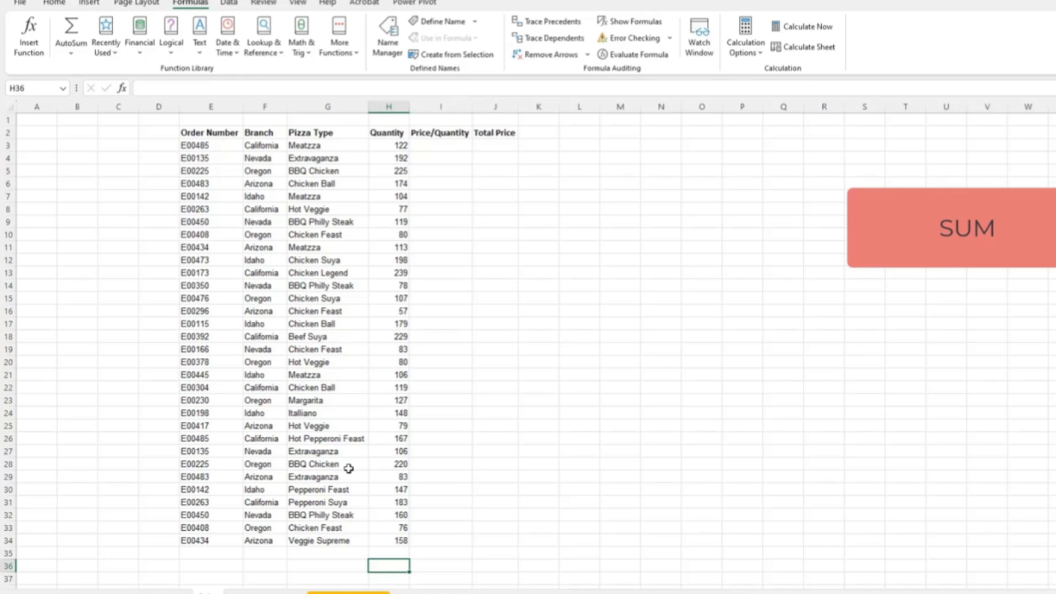
pyautogui.write('=')
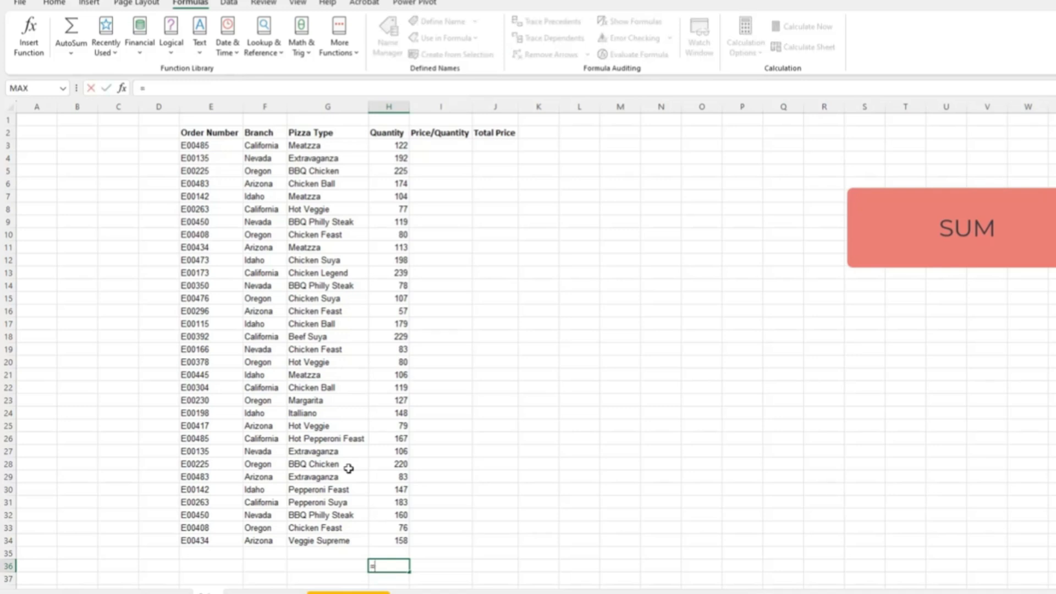
pyautogui.write('sum')
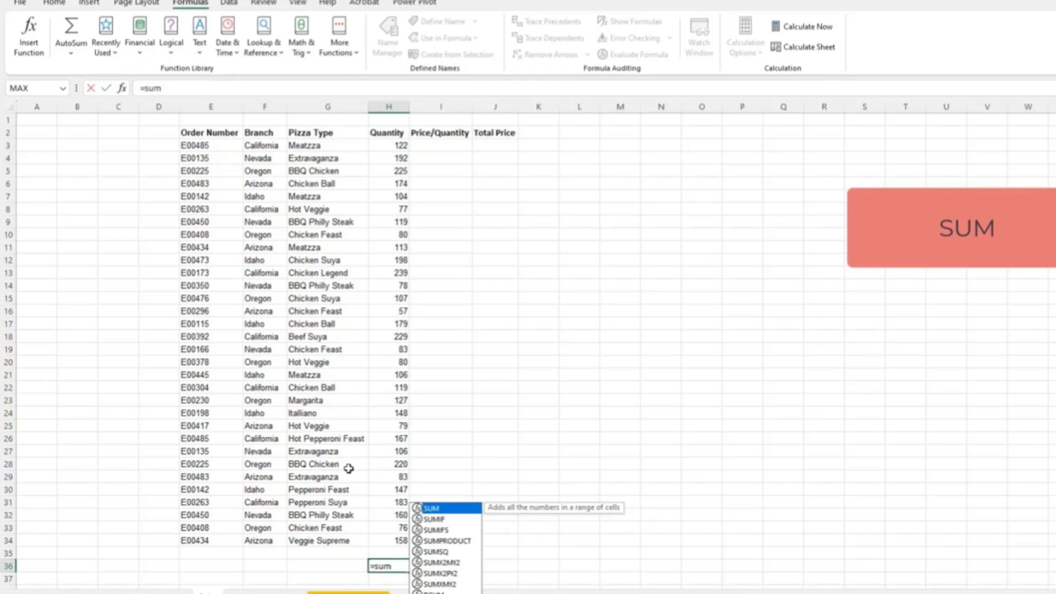
pyautogui.press('Tab')
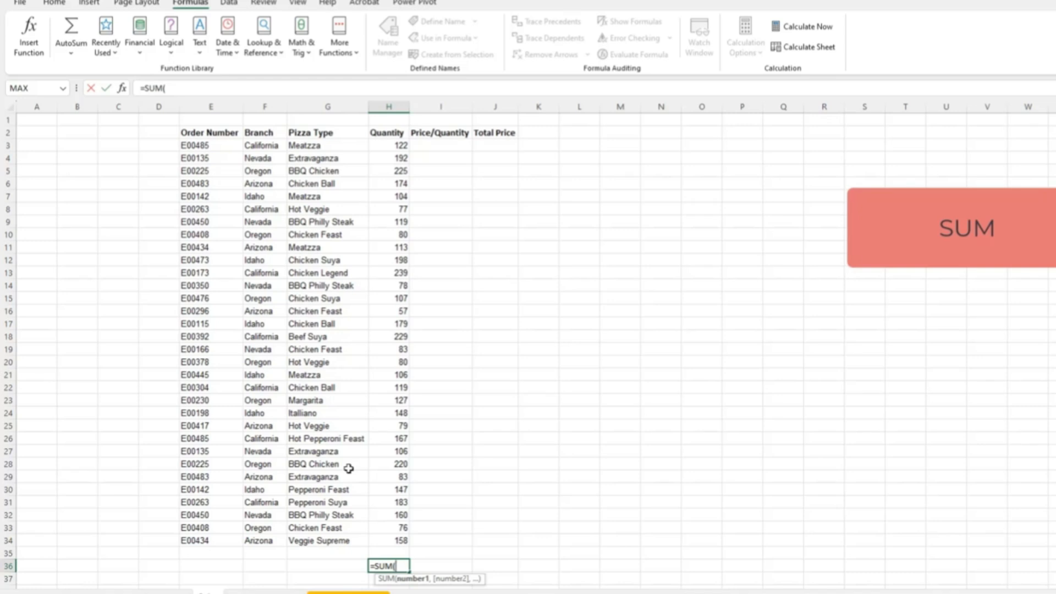
pyautogui.click(381, 144)
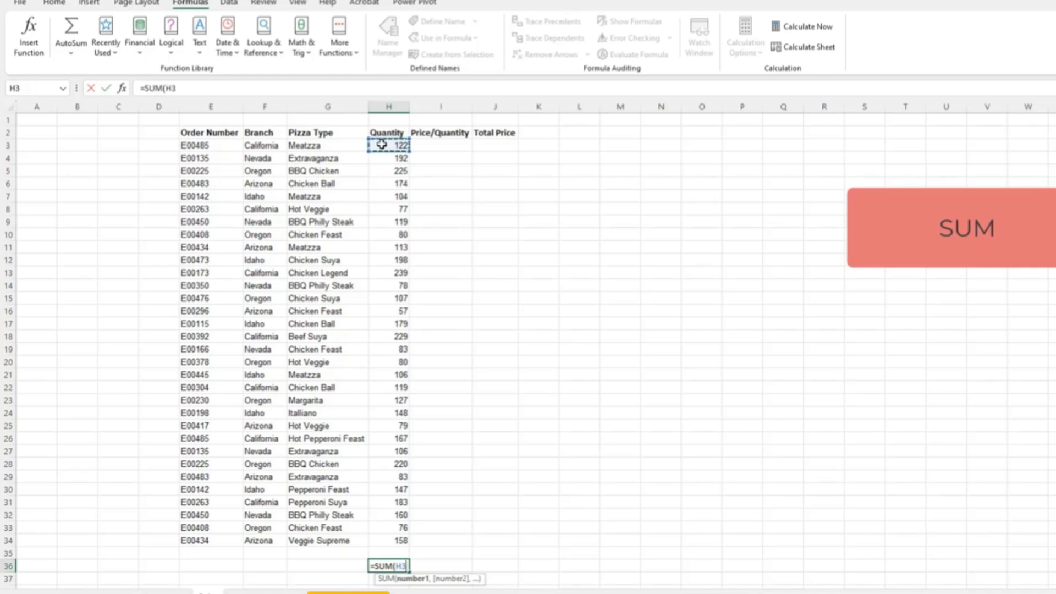
pyautogui.moveTo(382, 145); pyautogui.dragTo(401, 544)
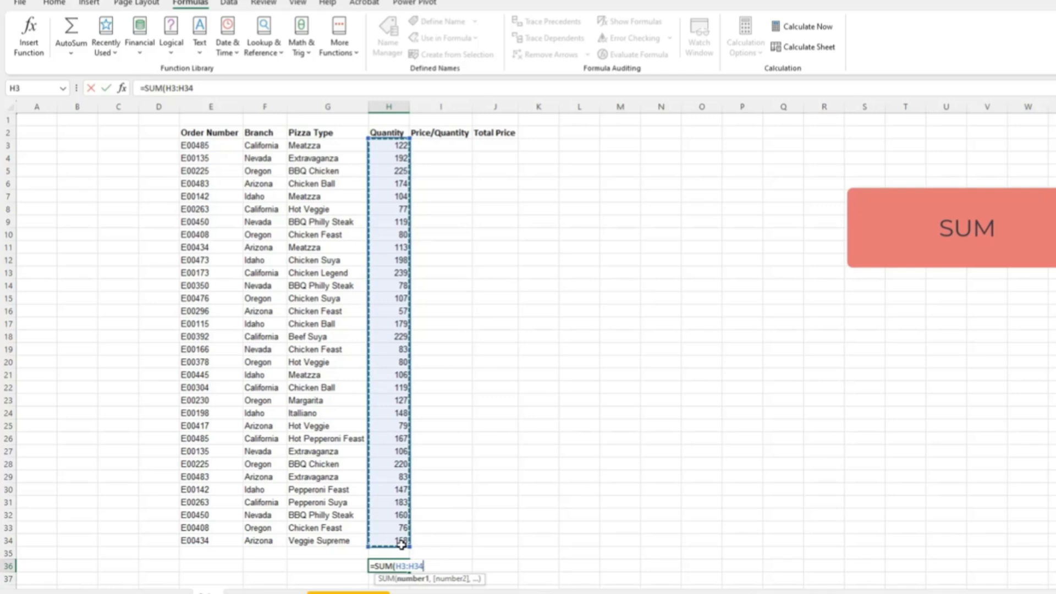
pyautogui.press('Return')
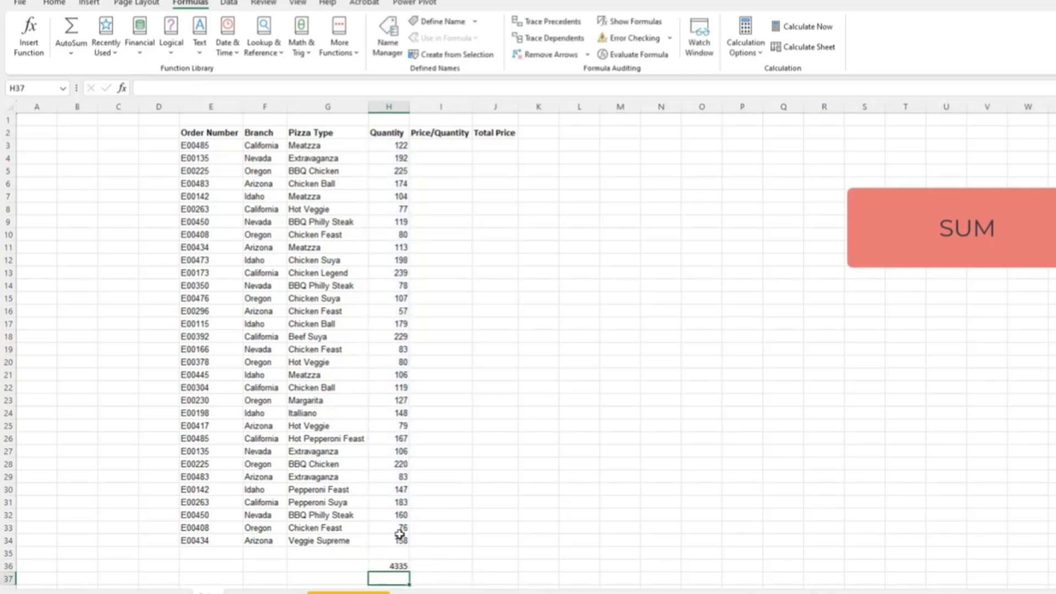
pyautogui.write('SUM')
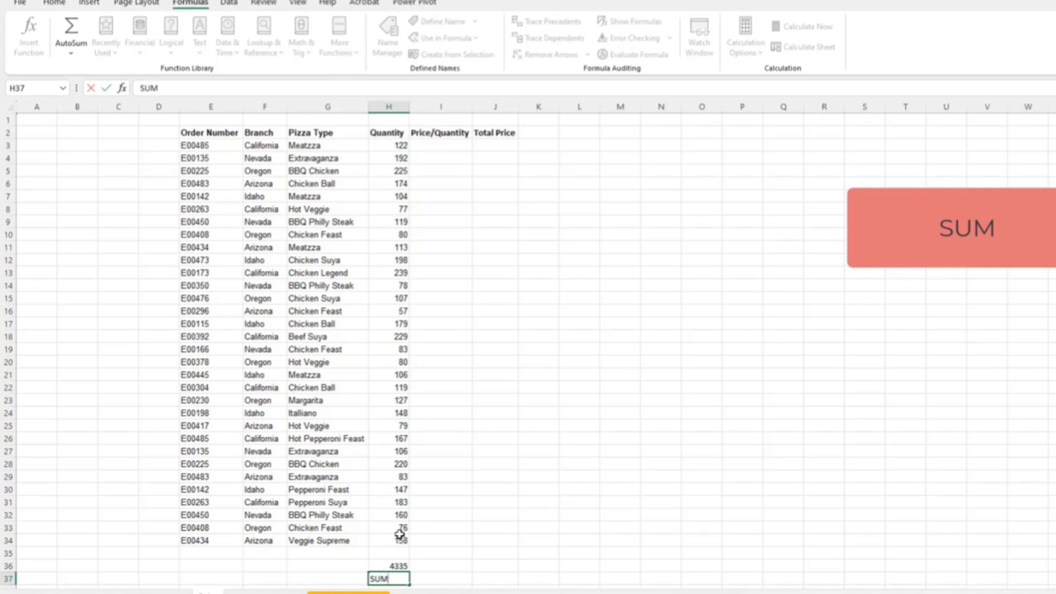
pyautogui.press('Return')
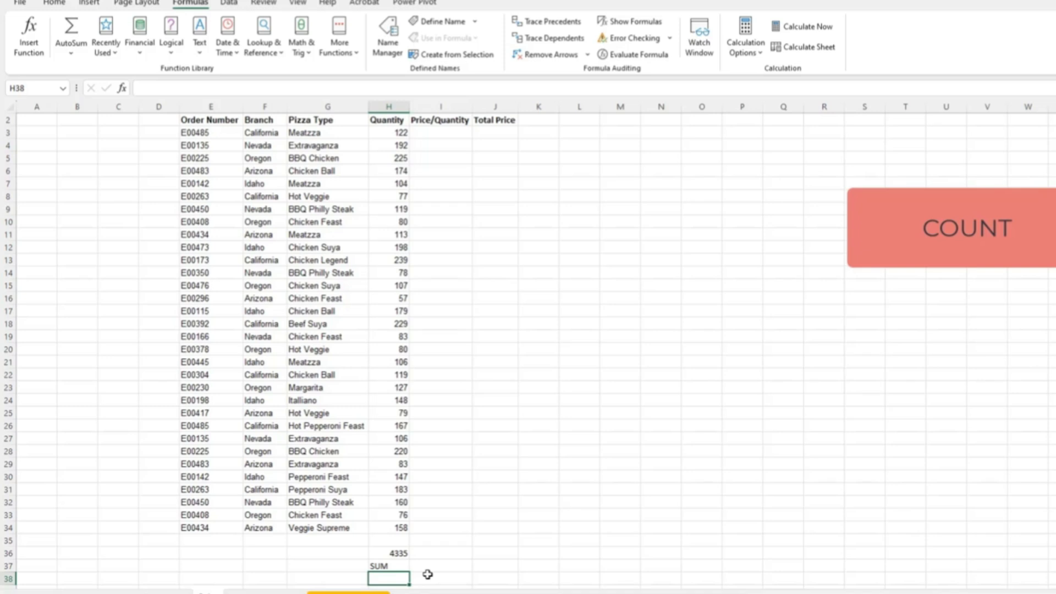
# Step: Try to count the order numbers in E3:E34 with a COUNT formula in cell E36
pyautogui.click(229, 557)
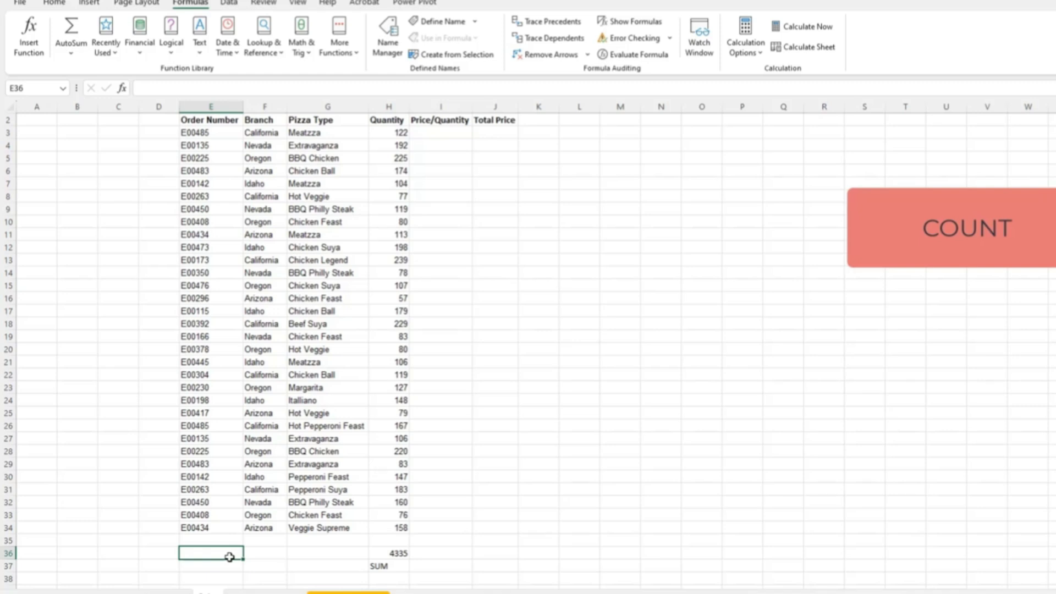
pyautogui.write('=coun')
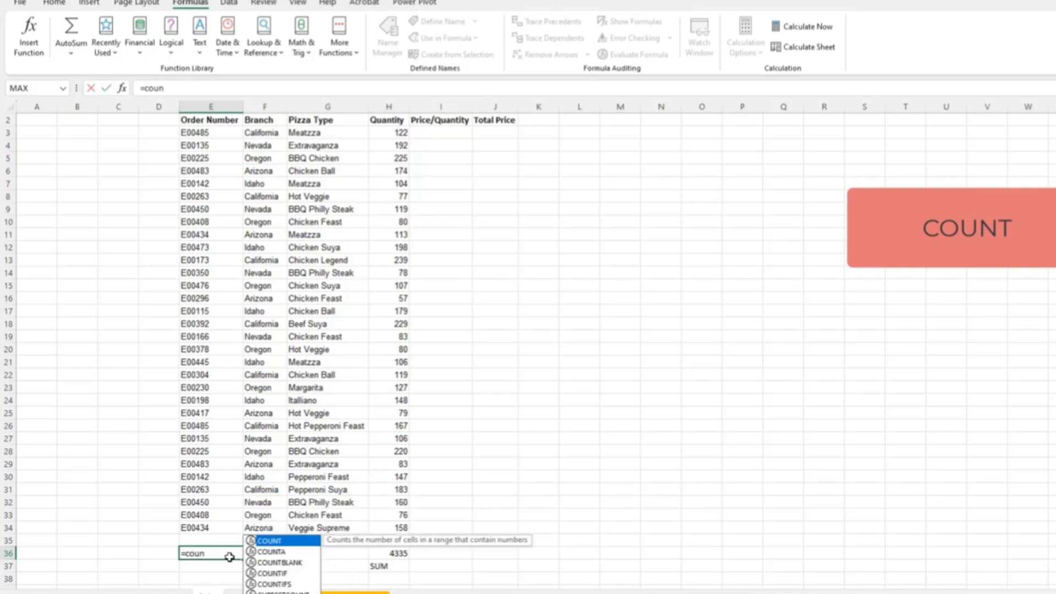
pyautogui.press('Tab')
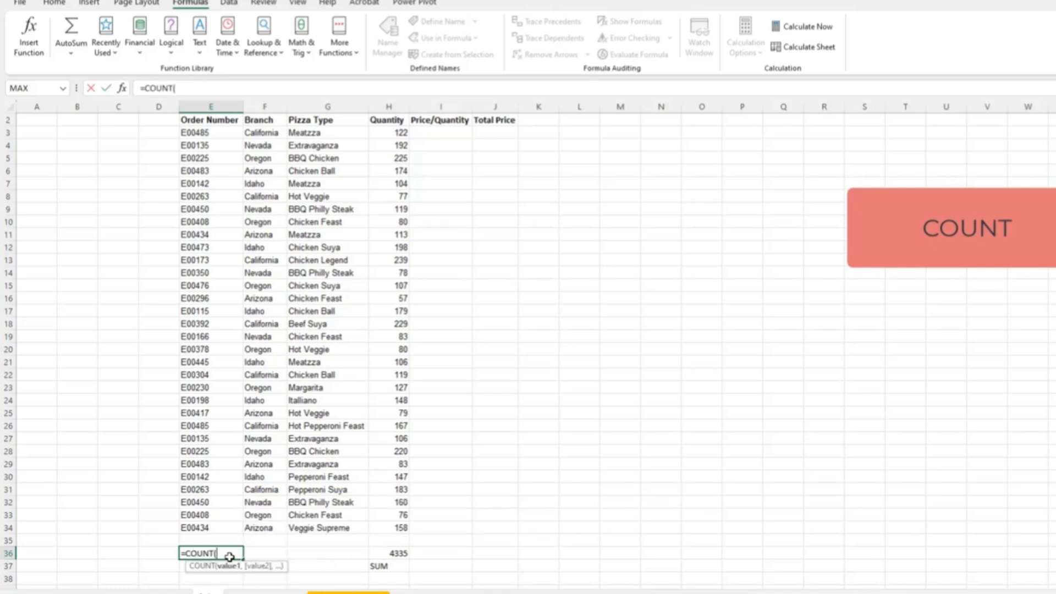
pyautogui.moveTo(196, 134); pyautogui.dragTo(206, 531)
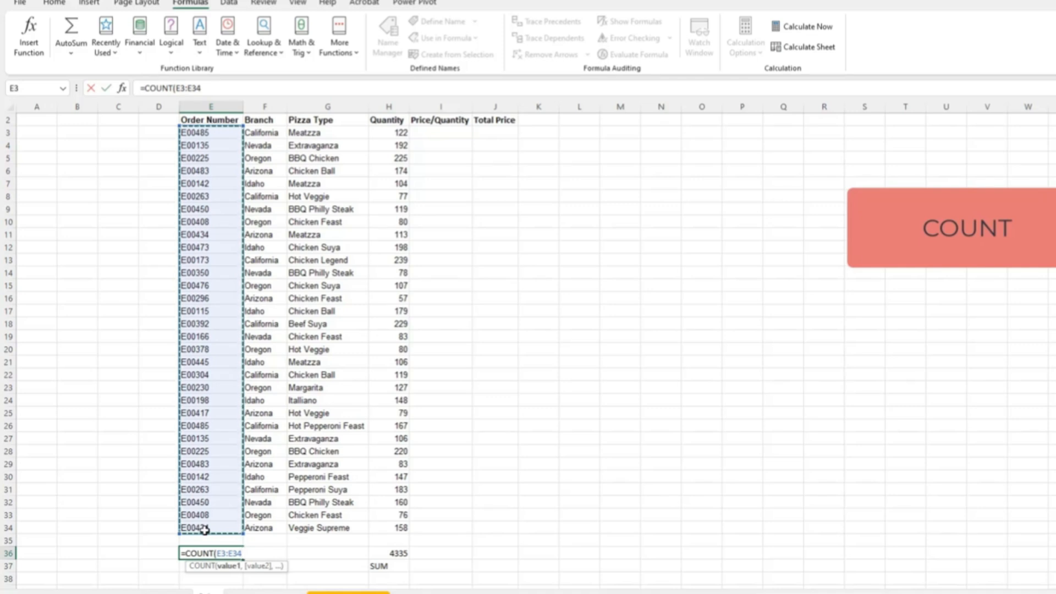
pyautogui.press('Return')
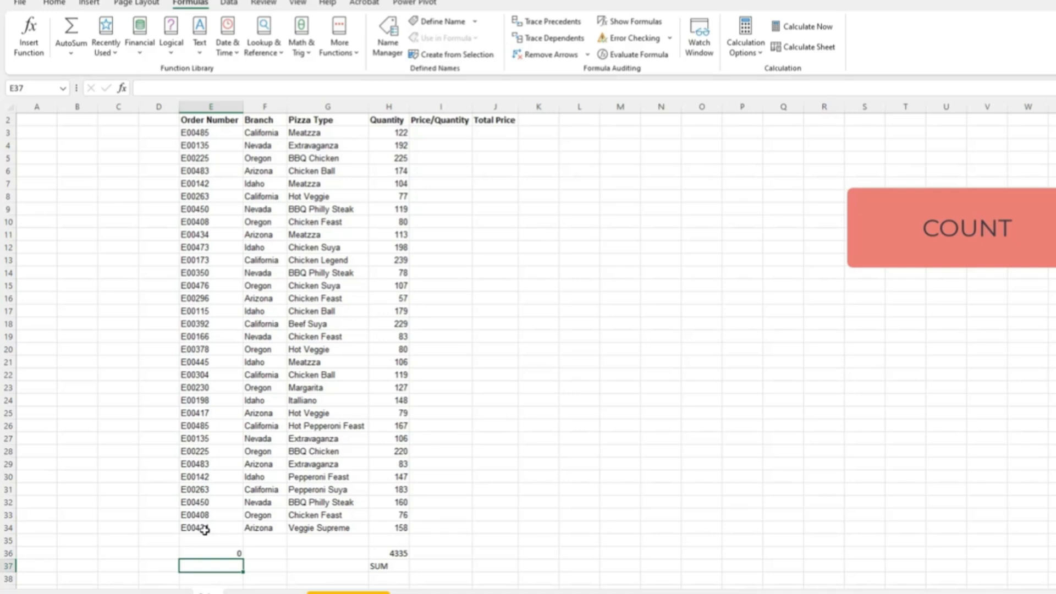
# Step: Replace the formula in E36 with a COUNT of the quantities in H3:H34
pyautogui.press('Up')
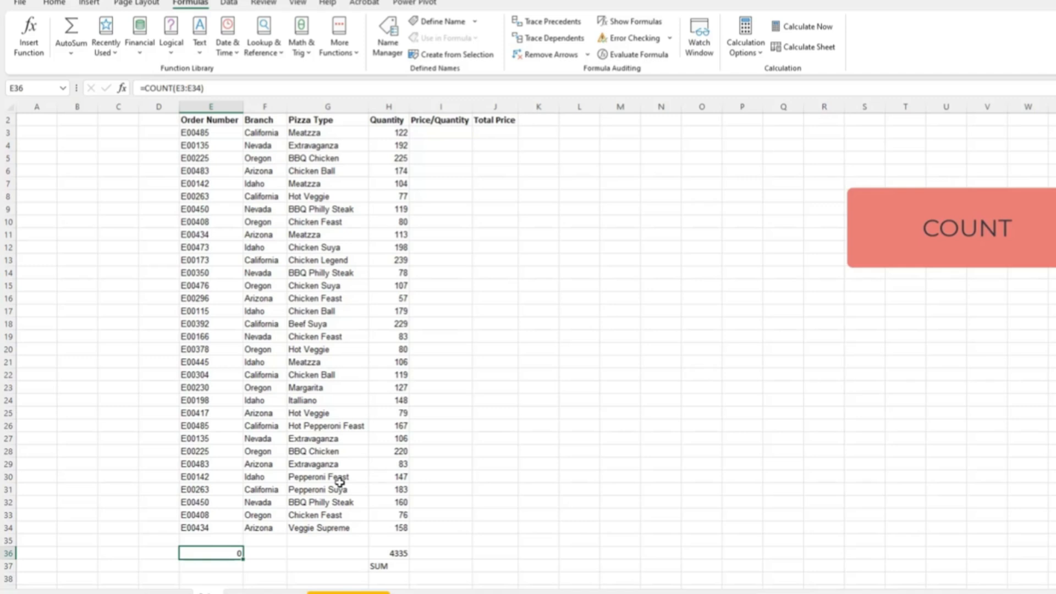
pyautogui.write('=co')
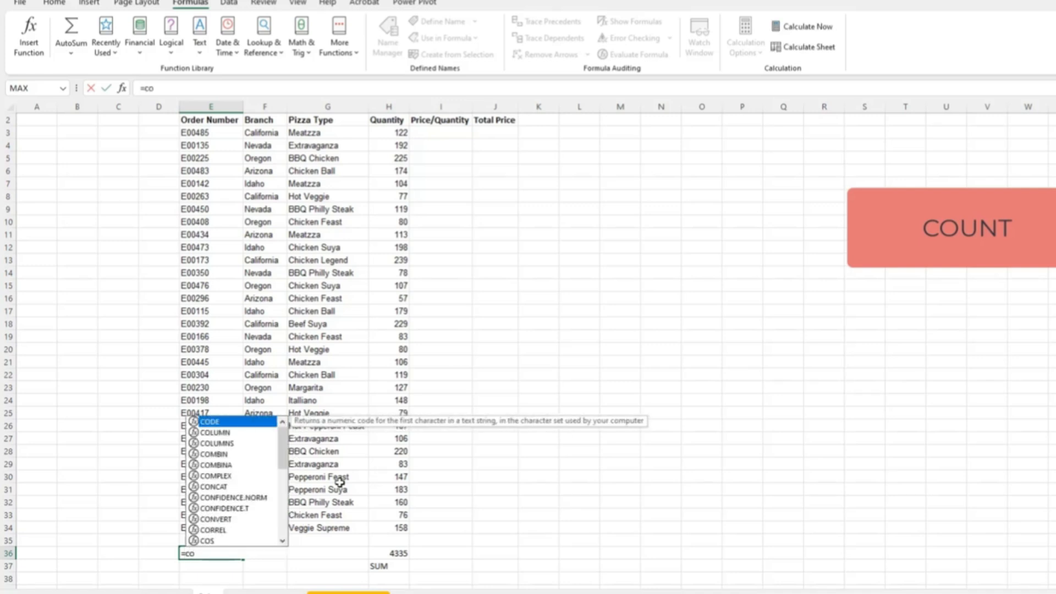
pyautogui.write('unt')
pyautogui.press('Tab')
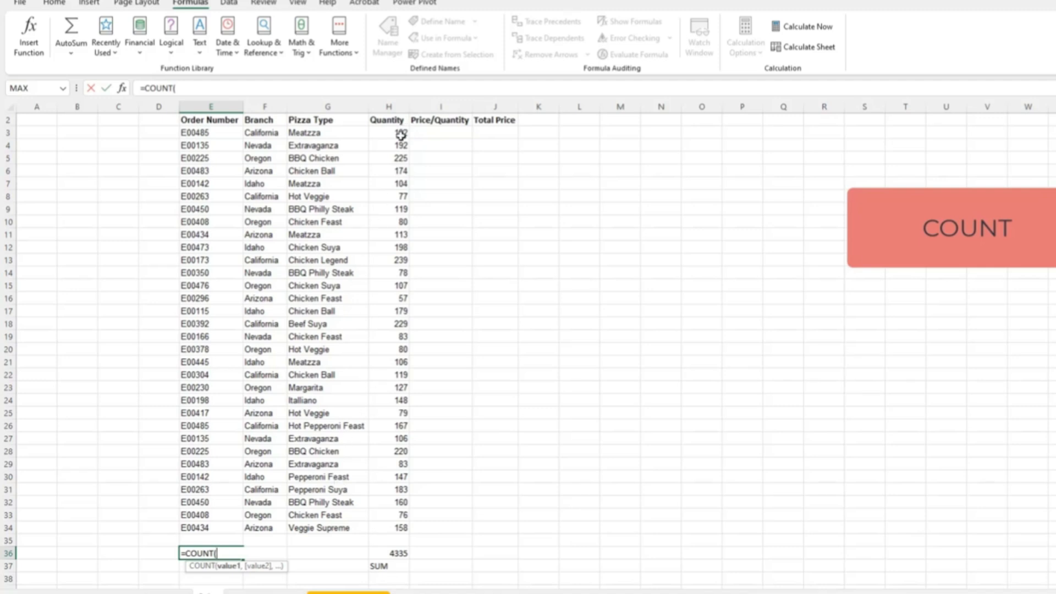
pyautogui.moveTo(401, 136); pyautogui.dragTo(403, 528)
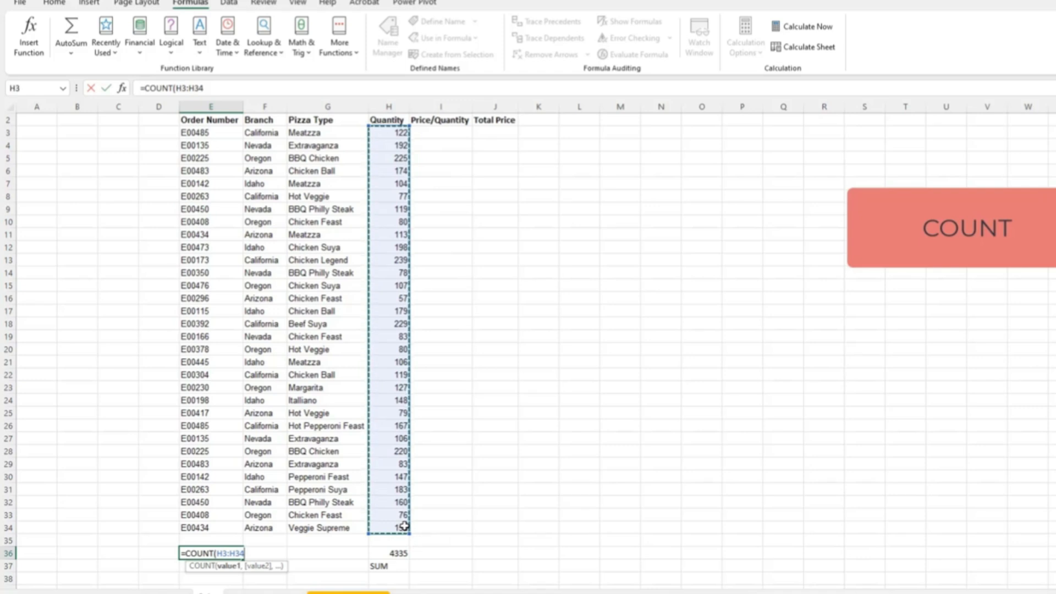
pyautogui.press('Return')
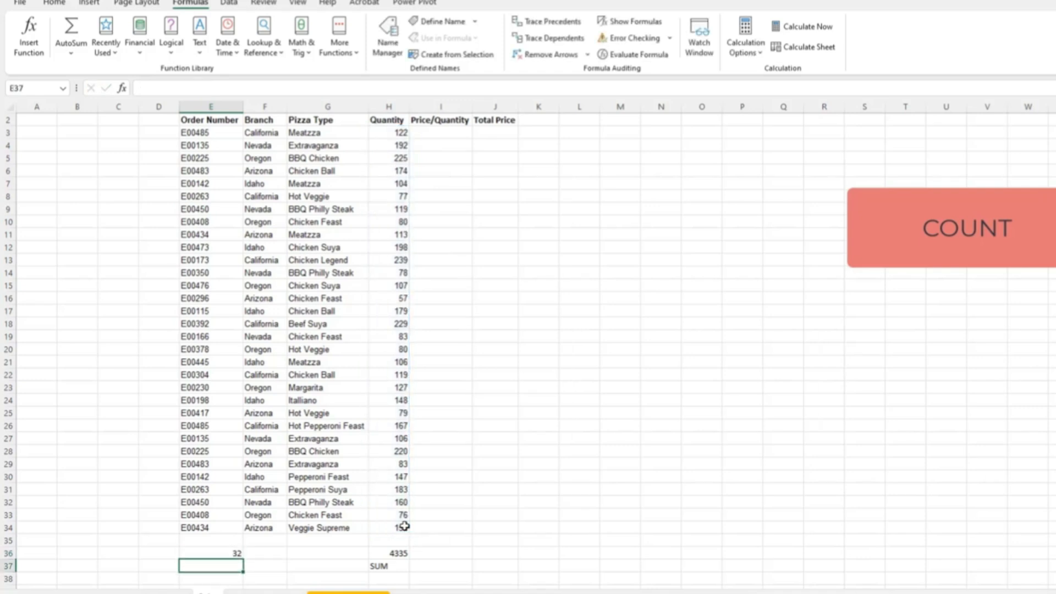
# Step: Label the count result by entering COUNT in cell E37
pyautogui.press('Up')
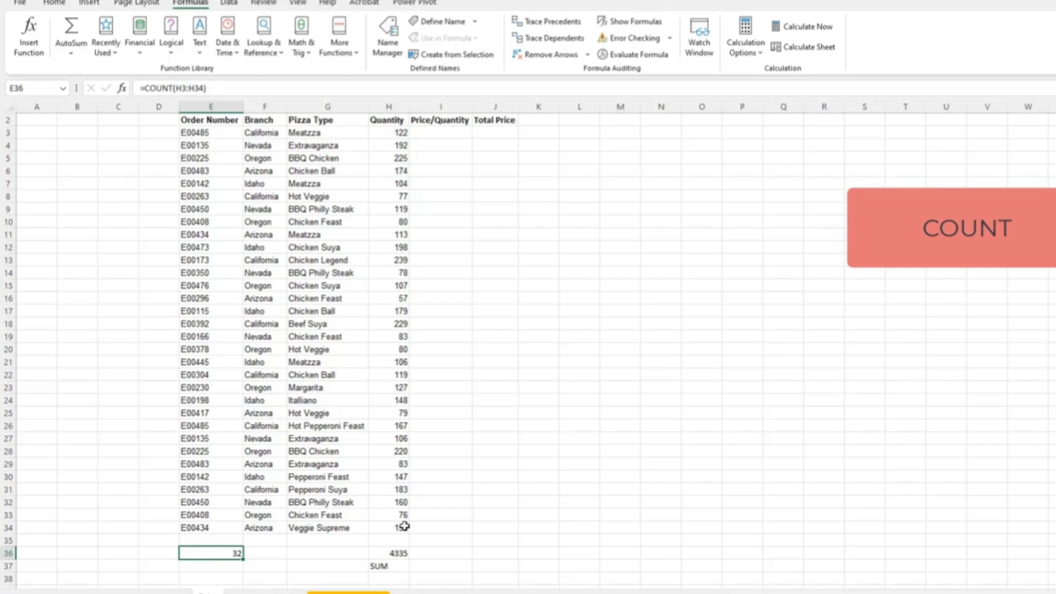
pyautogui.press('Down')
pyautogui.write('COUNT')
pyautogui.press('Return')
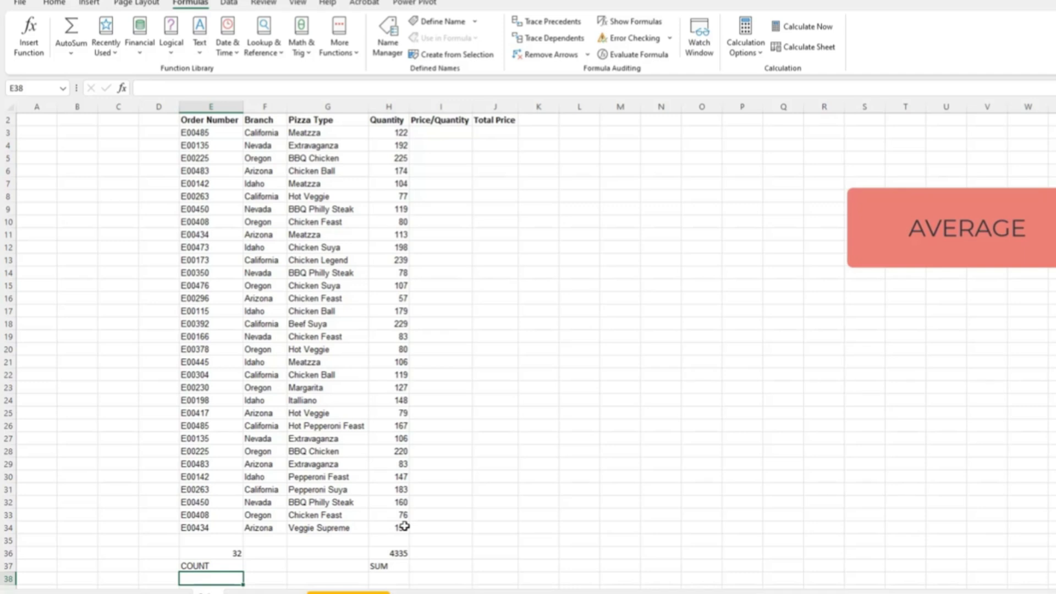
# Step: Calculate the average of the quantities H3:H34 with AVERAGE in F36 and label the cell below it AVERAGE
pyautogui.press('Right')
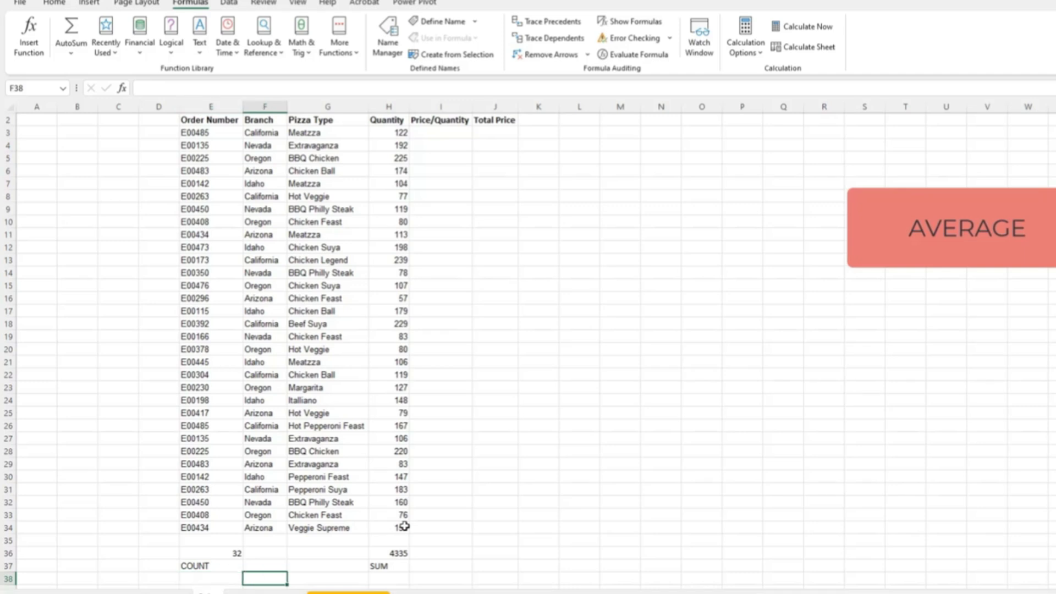
pyautogui.press('Up')
pyautogui.press('Up')
pyautogui.write('=')
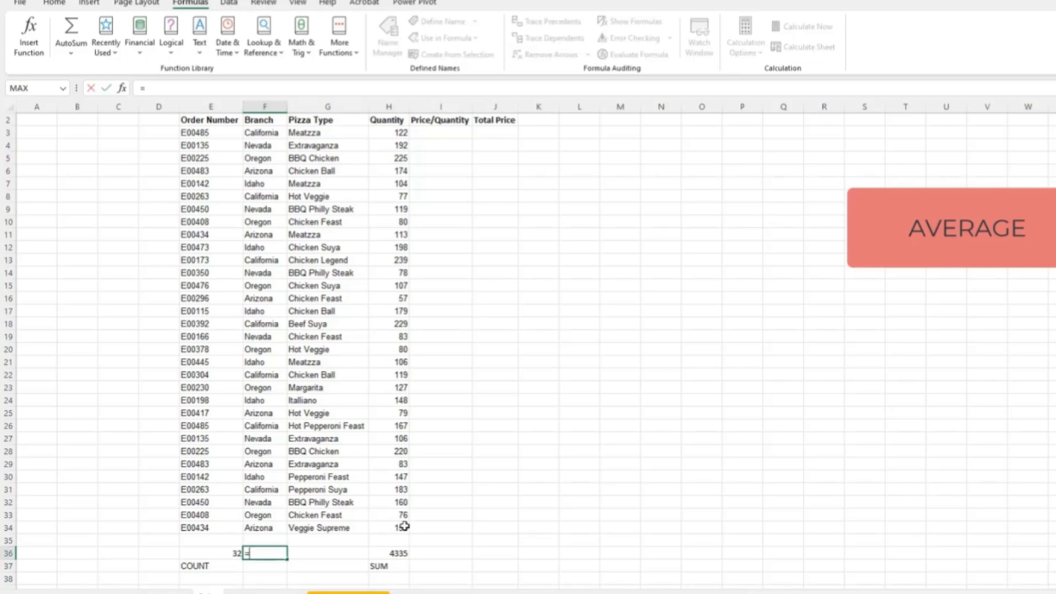
pyautogui.write('av')
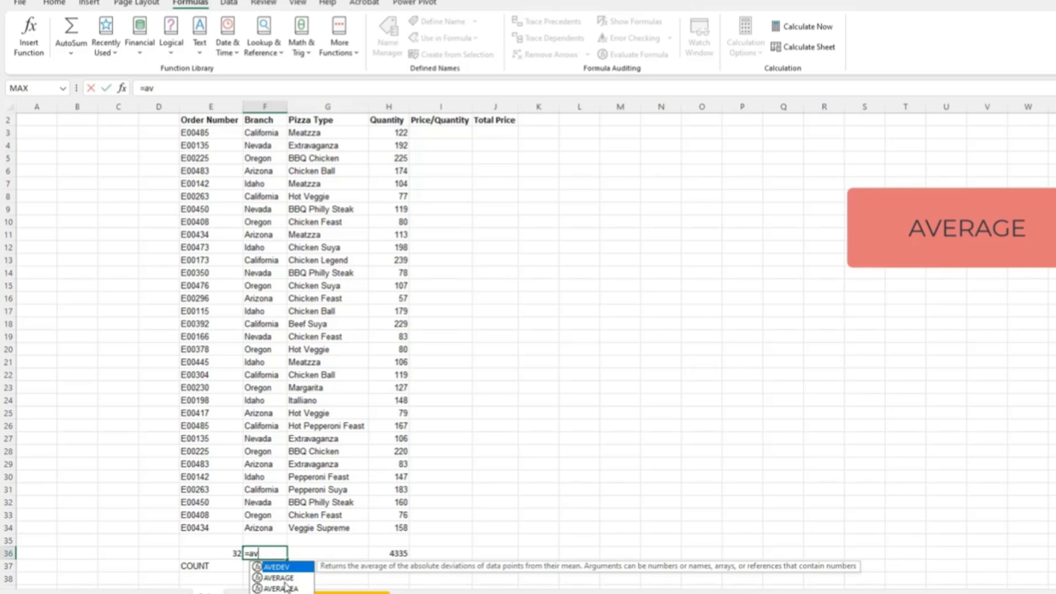
pyautogui.press('Down')
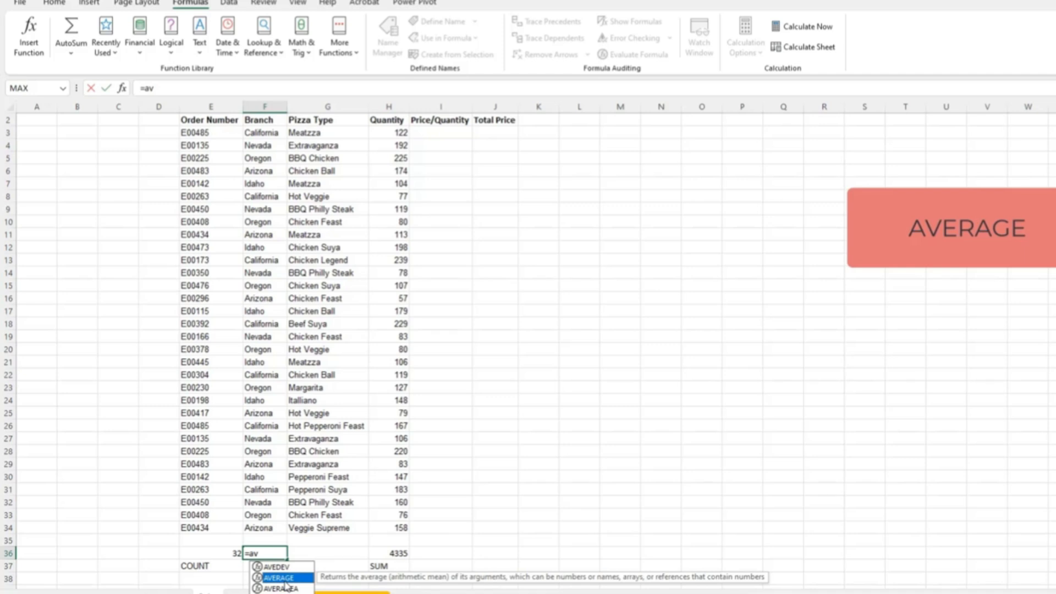
pyautogui.press('Tab')
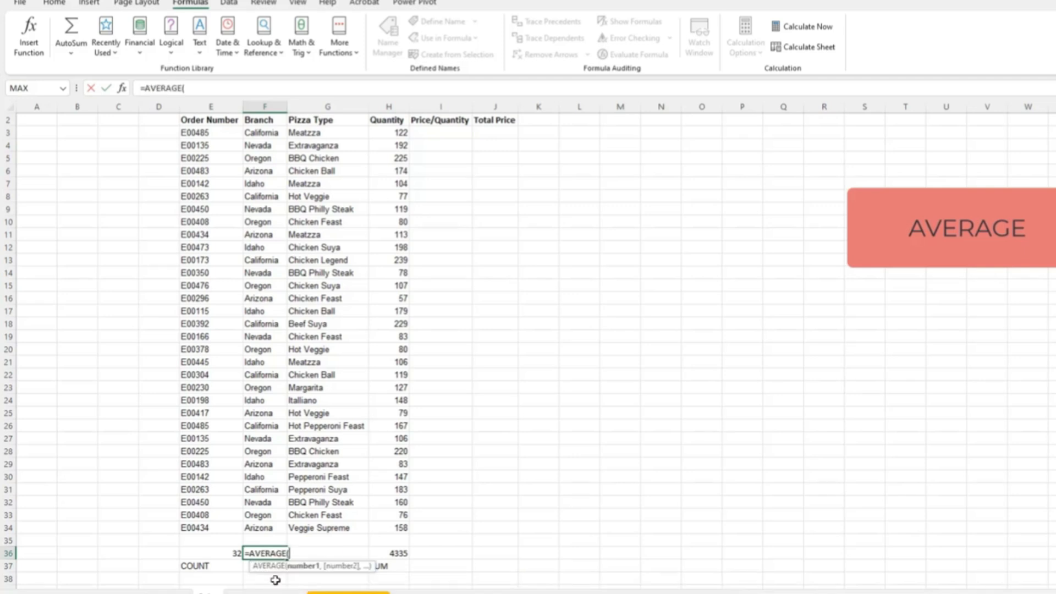
pyautogui.moveTo(395, 134); pyautogui.dragTo(388, 527)
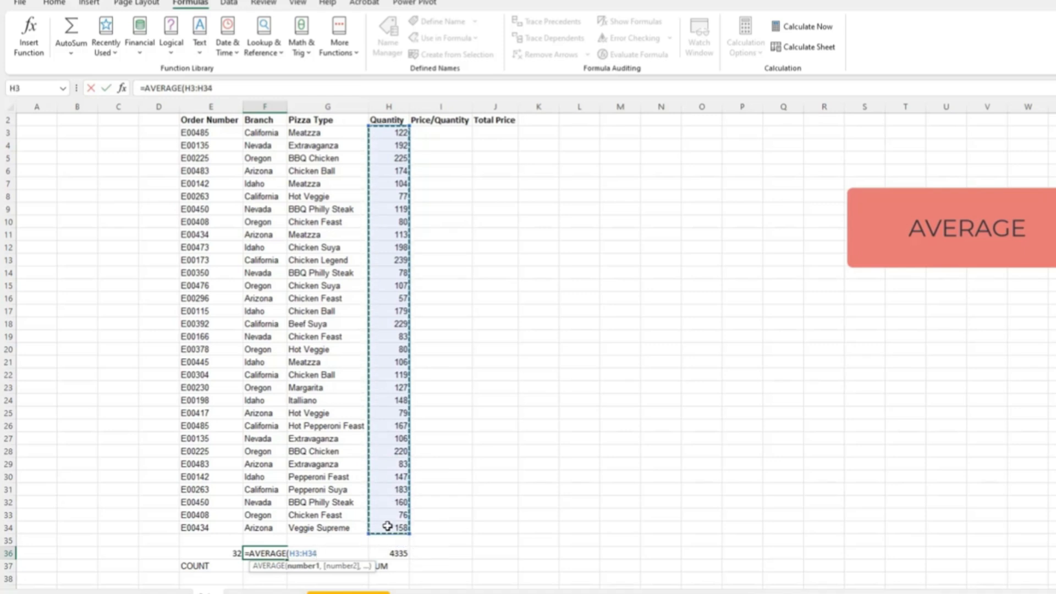
pyautogui.press('Return')
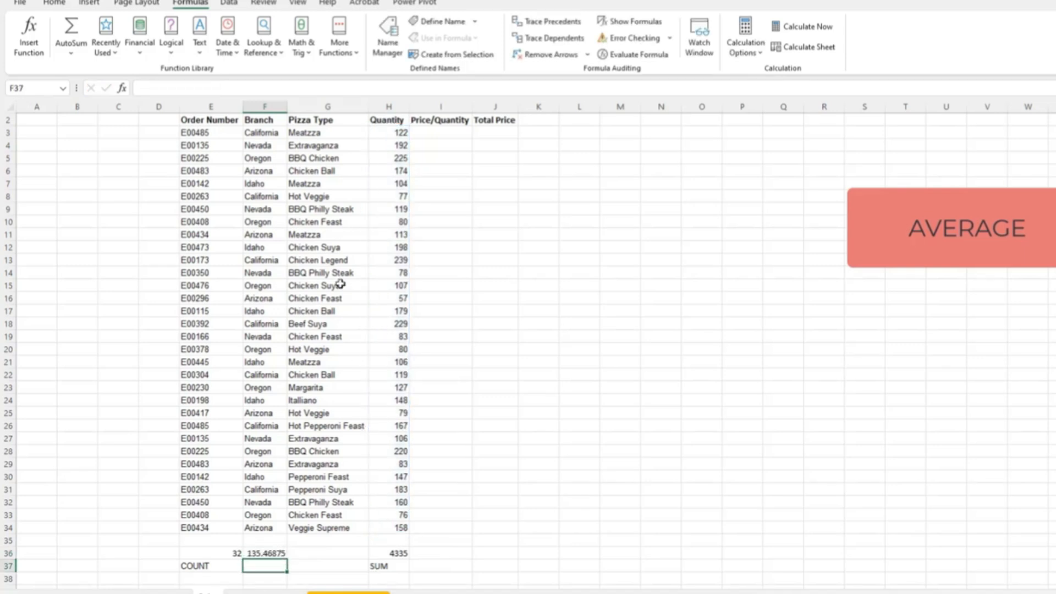
pyautogui.write('AVERAGE')
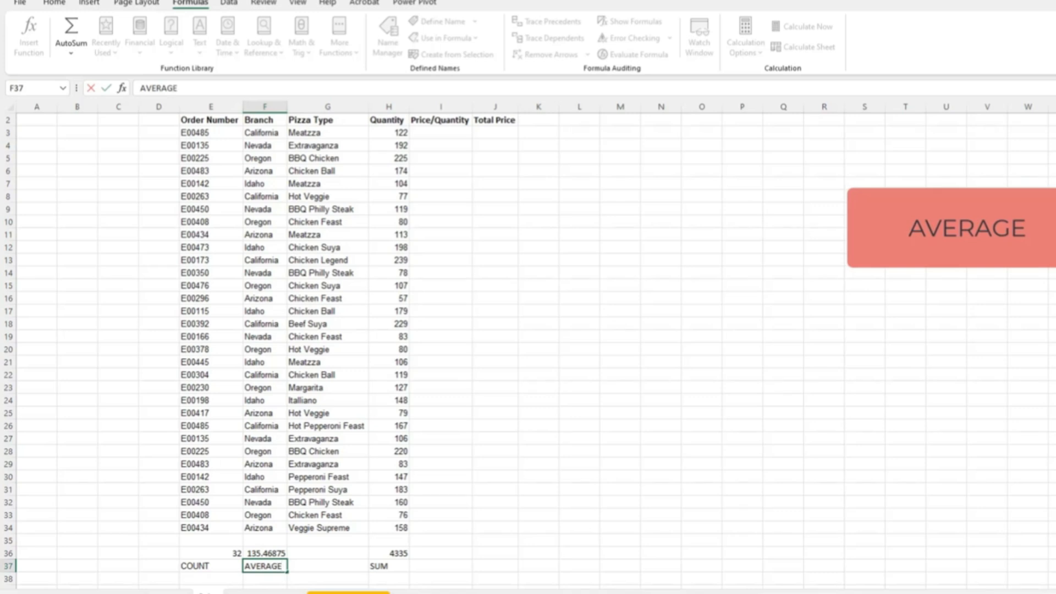
pyautogui.press('Return')
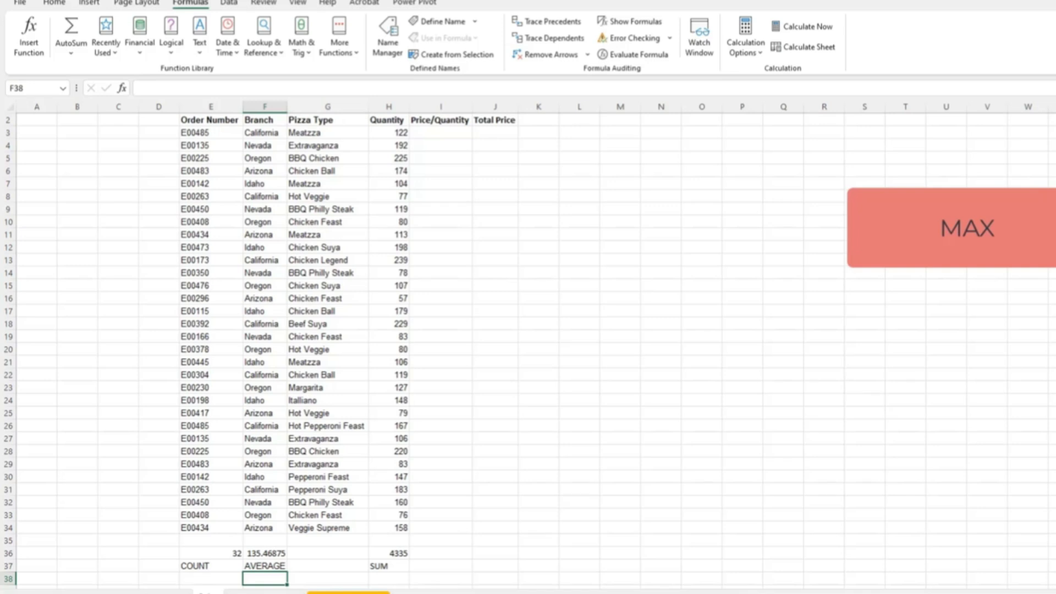
# Step: Calculate the largest quantity in H3:H34 with a MAX formula in cell G36
pyautogui.press('Up')
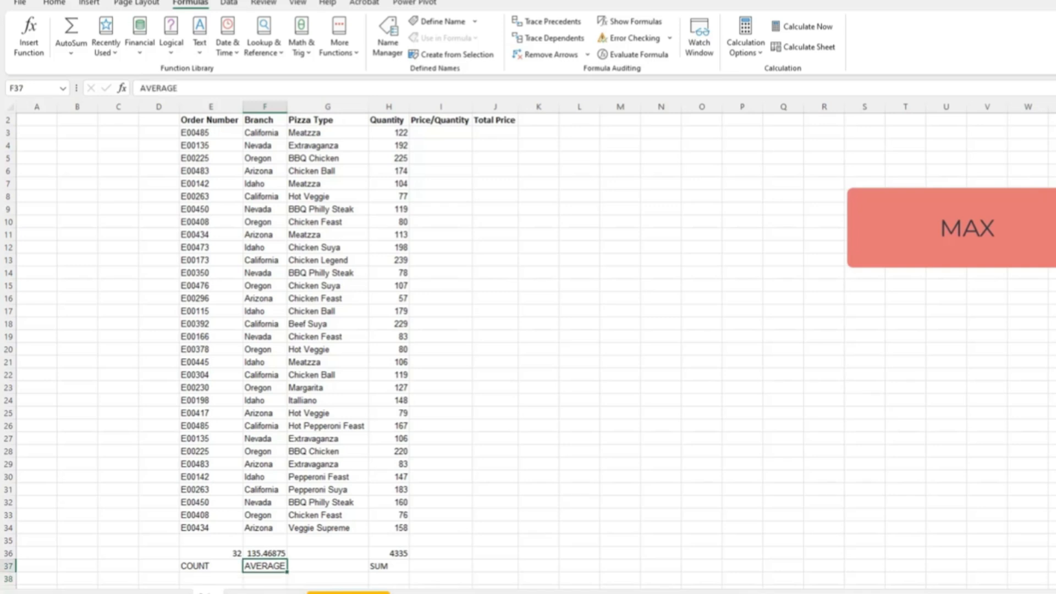
pyautogui.press('Up')
pyautogui.press('Right')
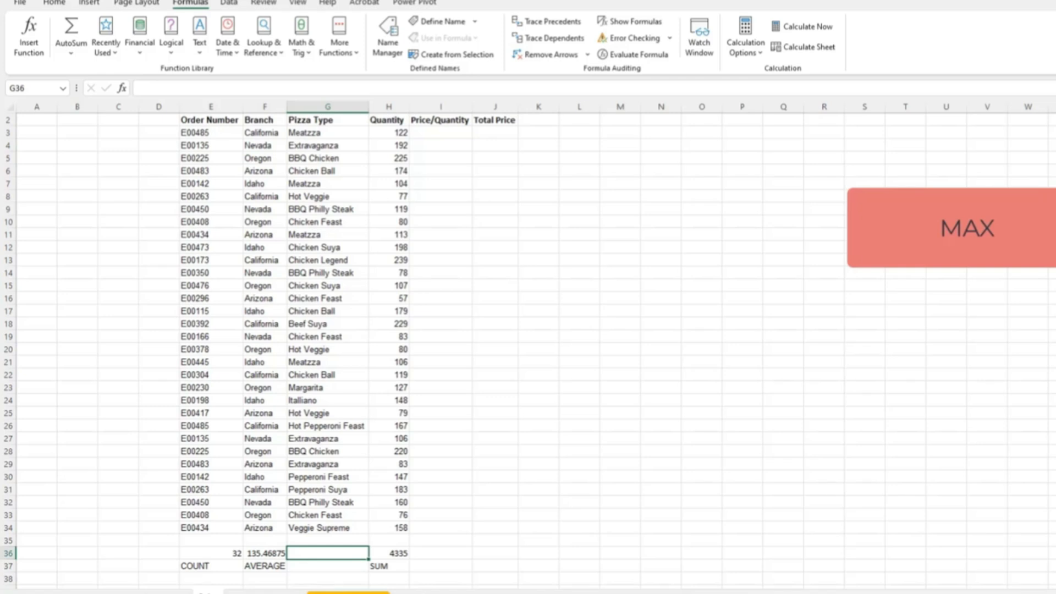
pyautogui.write('=')
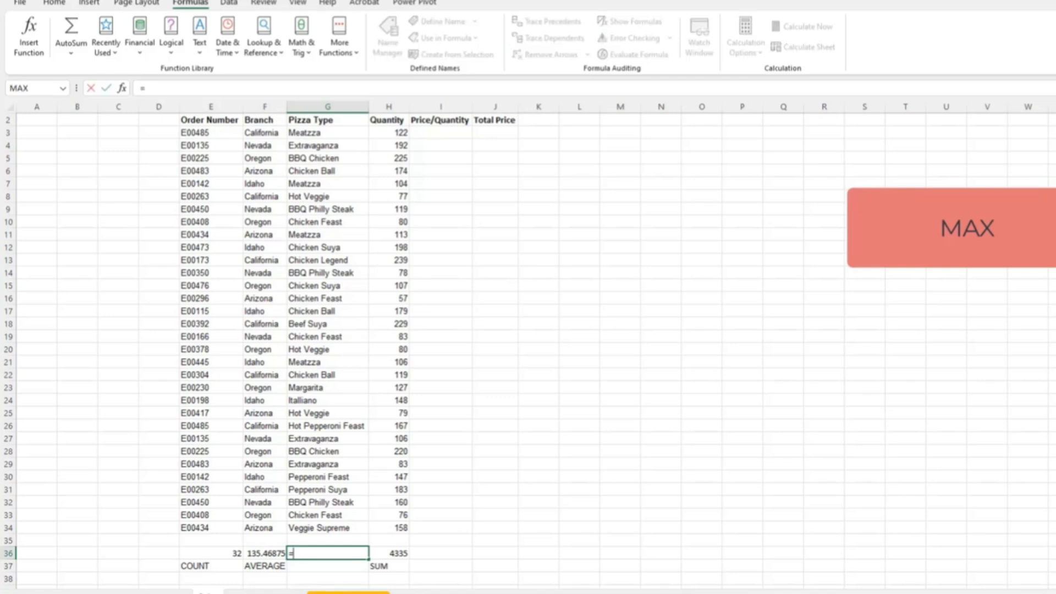
pyautogui.write('ma')
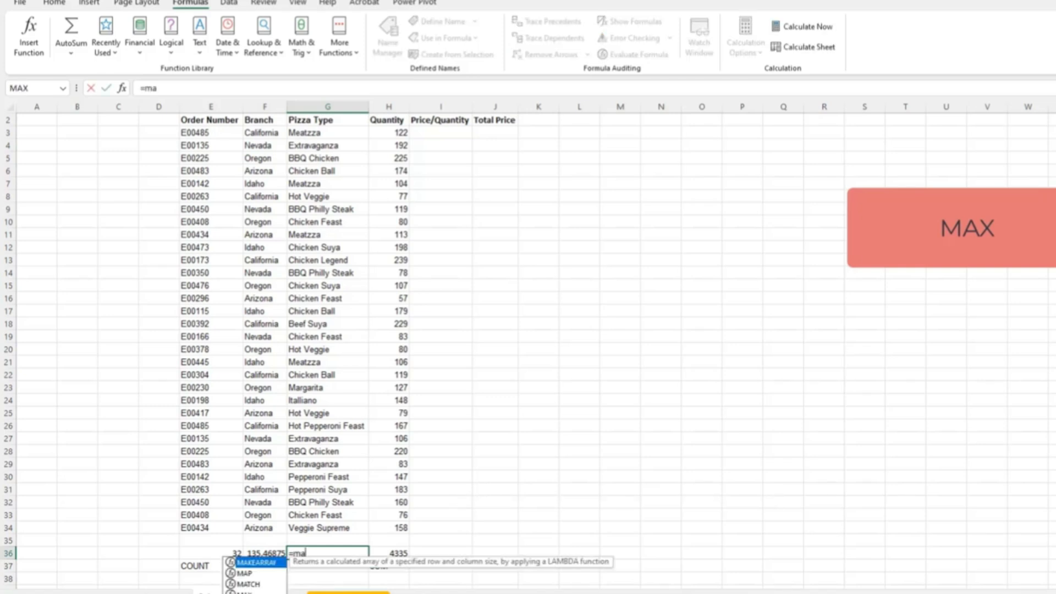
pyautogui.write('x')
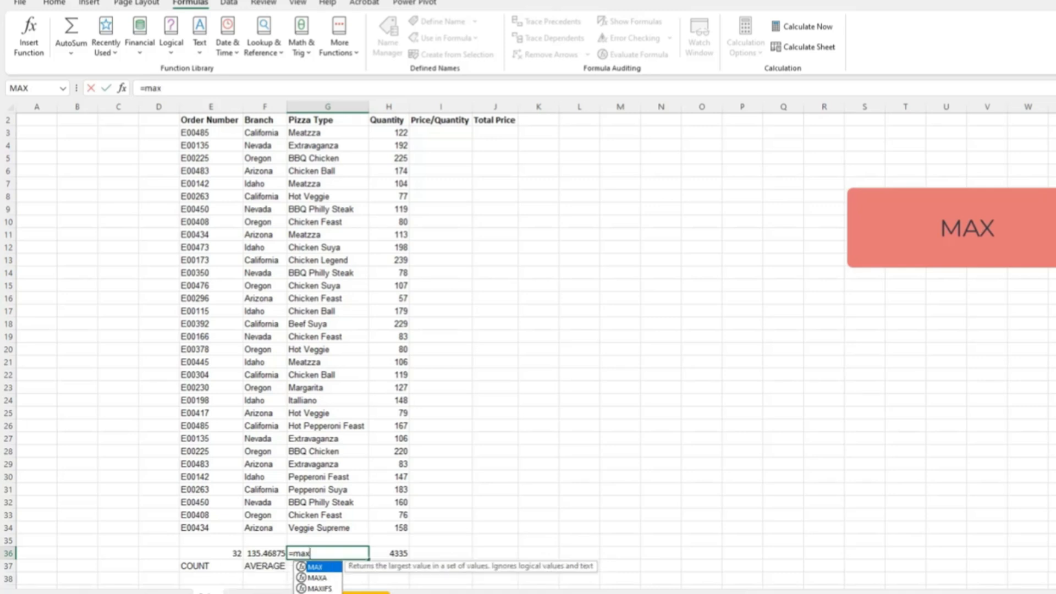
pyautogui.press('Tab')
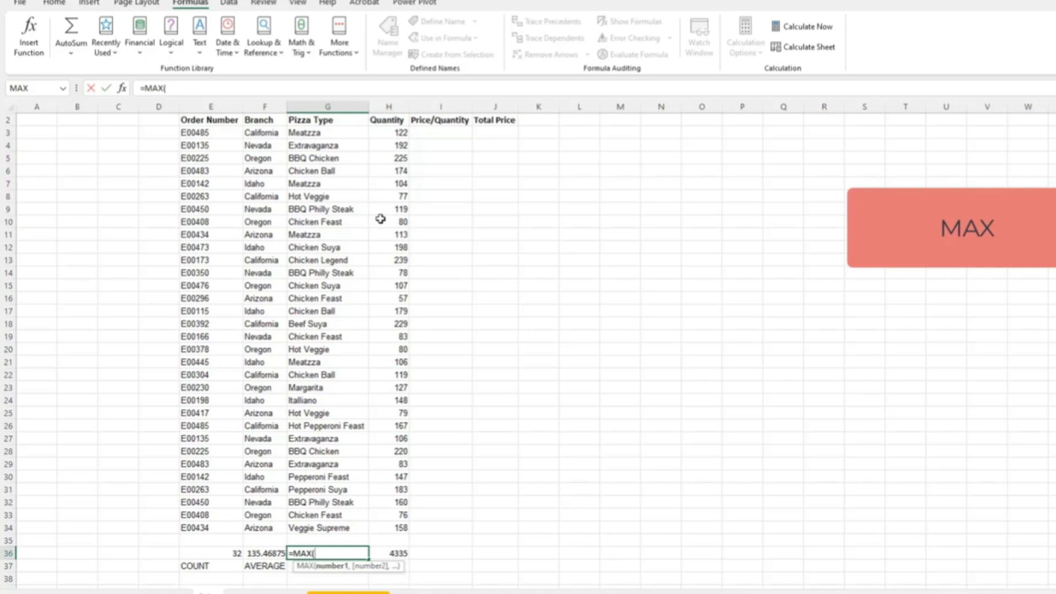
pyautogui.moveTo(385, 135); pyautogui.dragTo(400, 529)
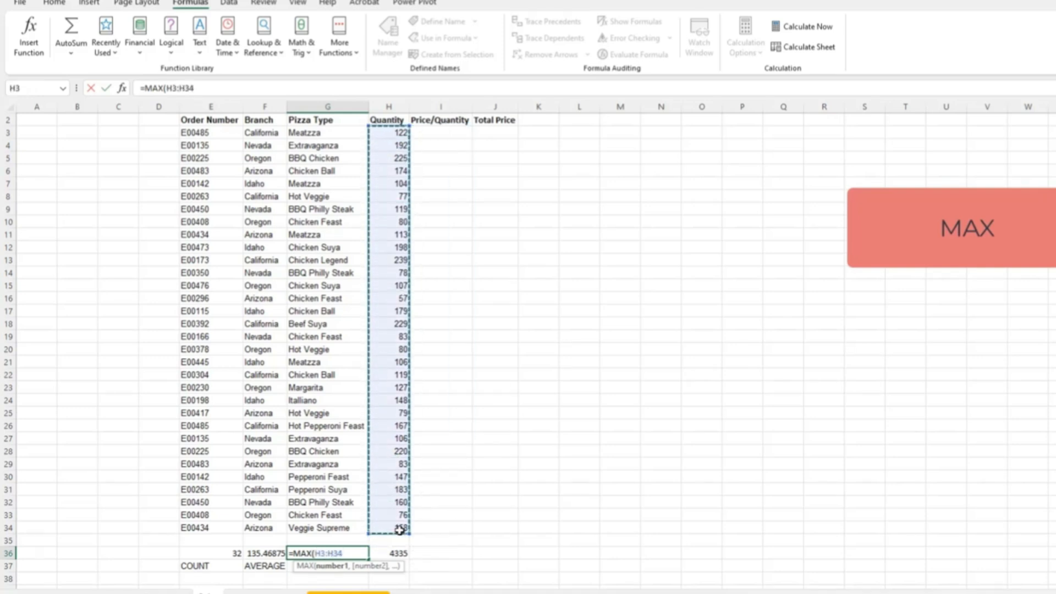
pyautogui.press('Return')
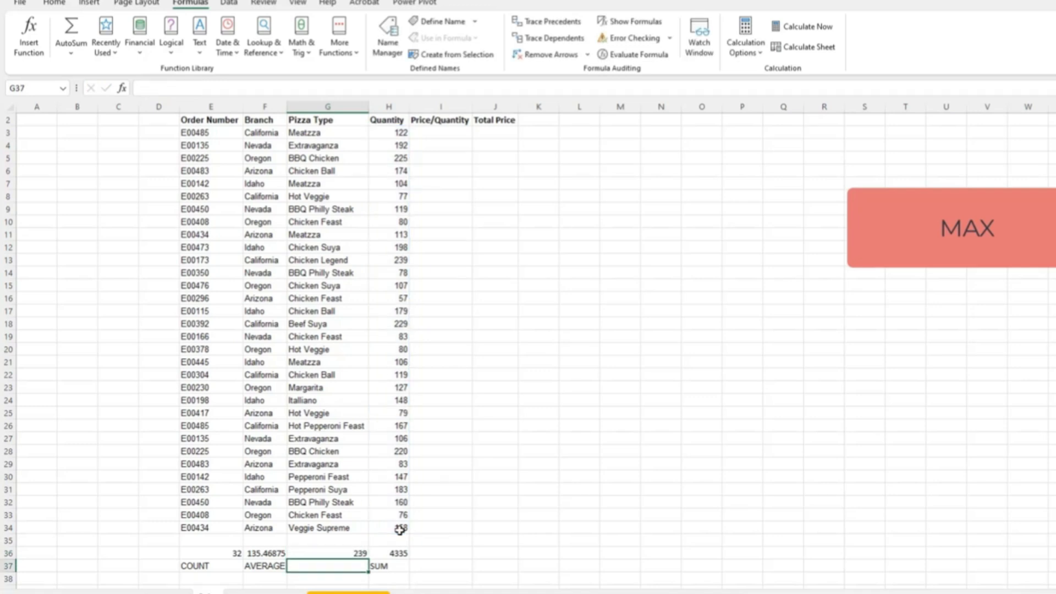
# Step: Label the MAX result by entering MAXIMUM in G37, and locate the matching quantity in H13
pyautogui.write('MAXIMUM')
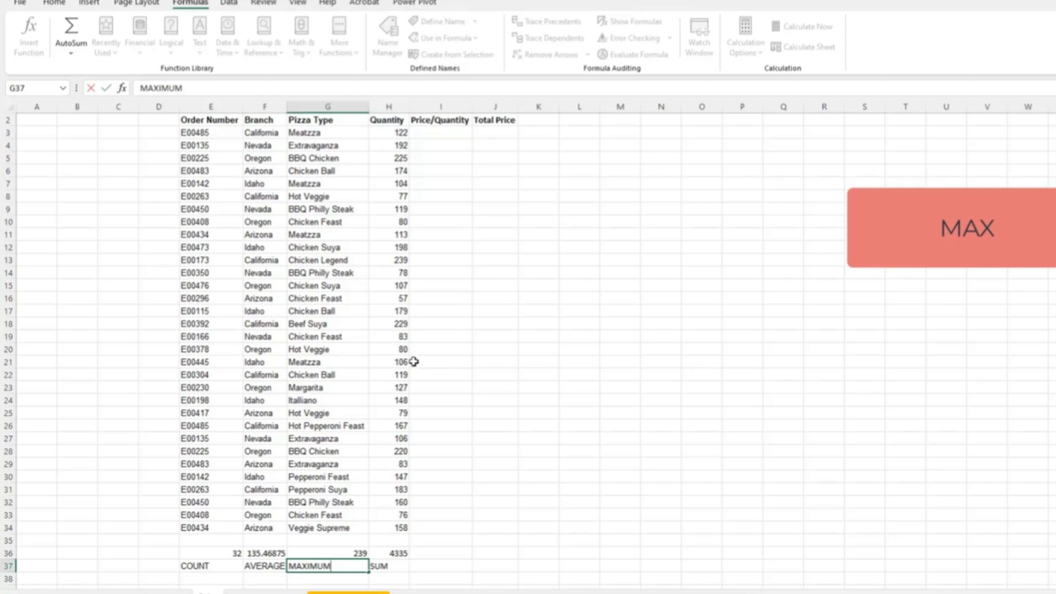
pyautogui.click(414, 362)
pyautogui.click(389, 262)
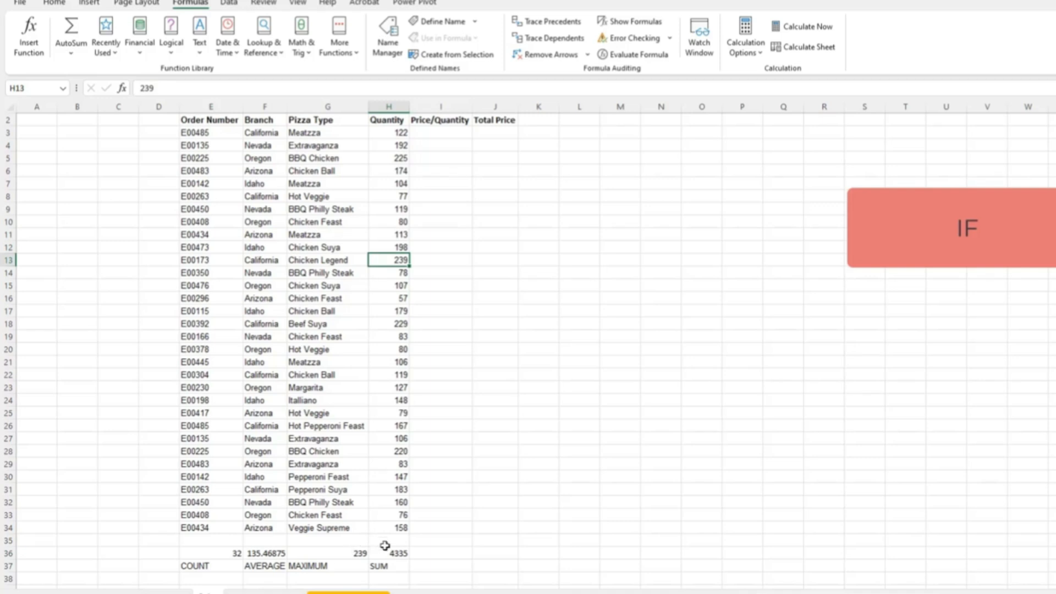
# Step: Add the column header Remark in cell K2, beside Total Price
pyautogui.click(532, 135)
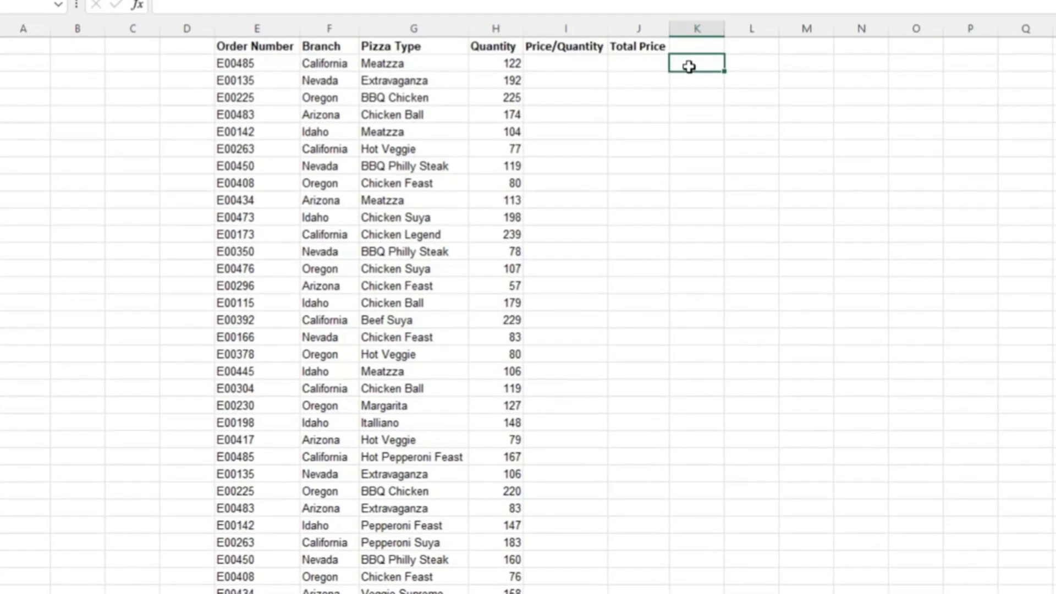
pyautogui.press('Up')
pyautogui.write('Remard')
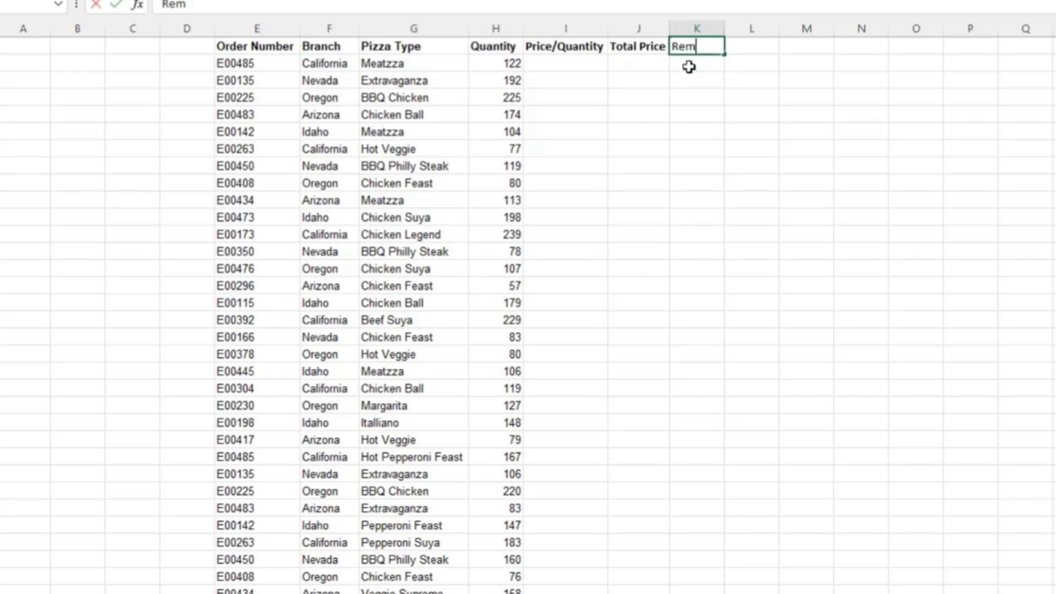
pyautogui.press('Return')
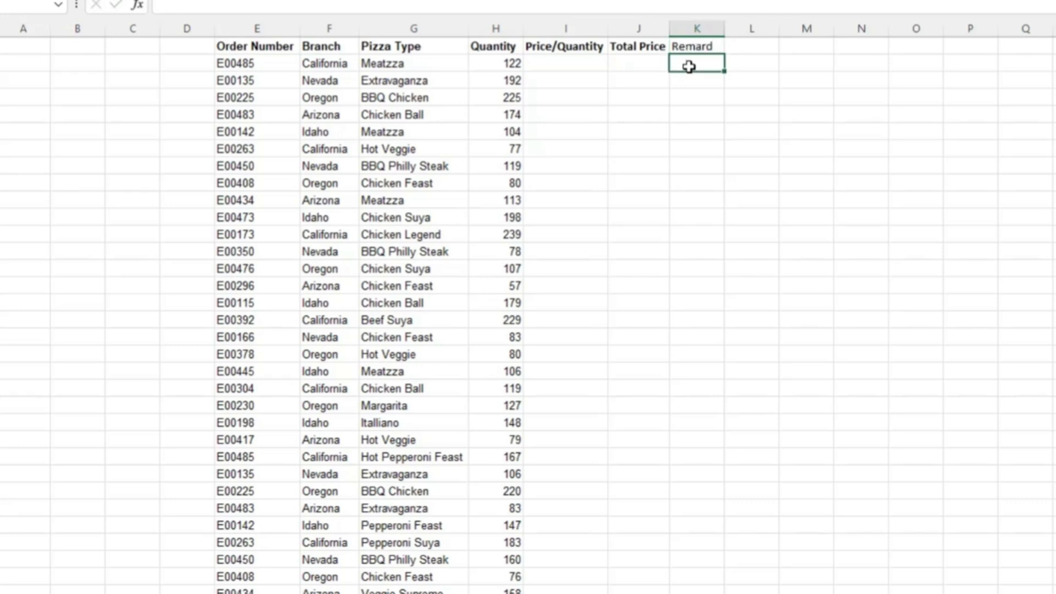
pyautogui.press('Up')
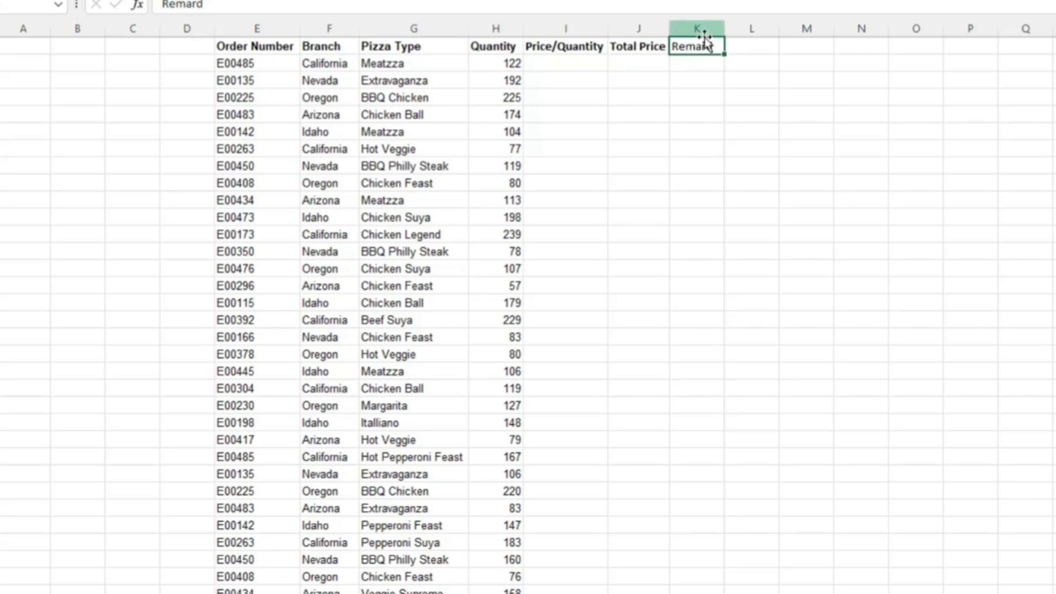
pyautogui.press('F2')
pyautogui.press('BackSpace')
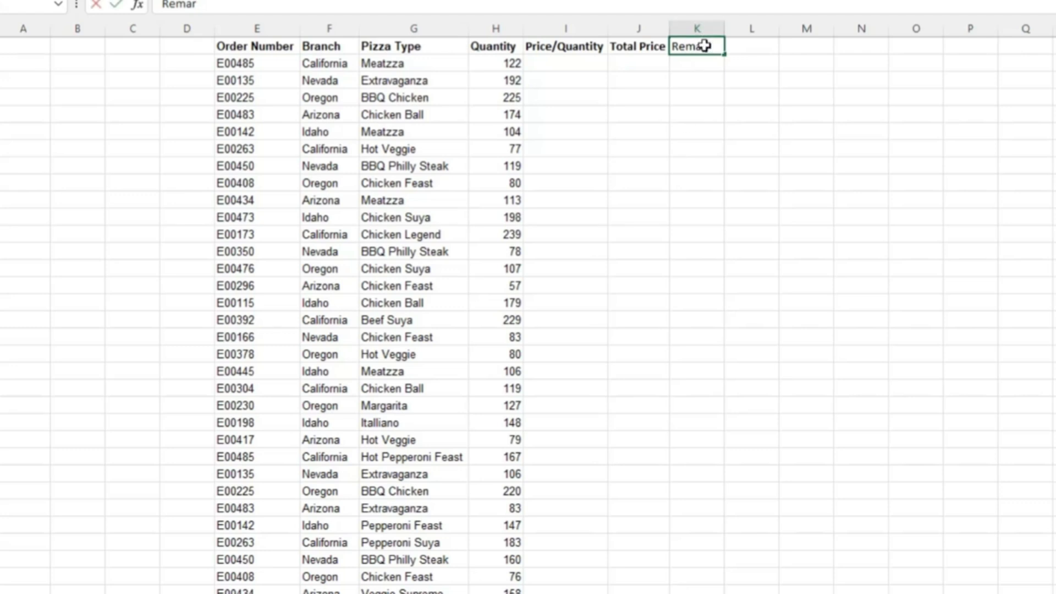
pyautogui.write('k')
pyautogui.press('Return')
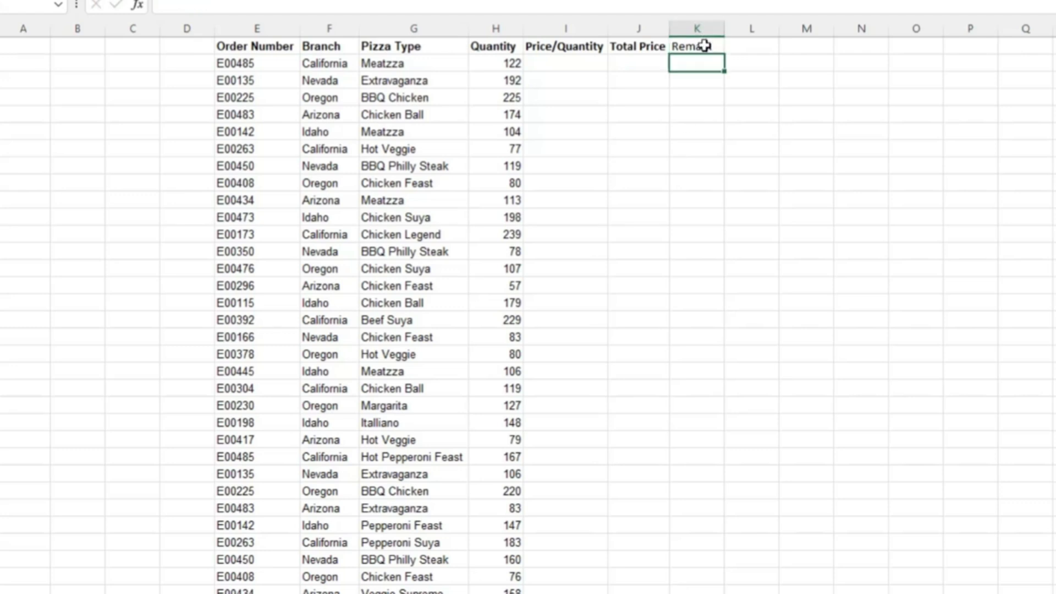
pyautogui.click(704, 46)
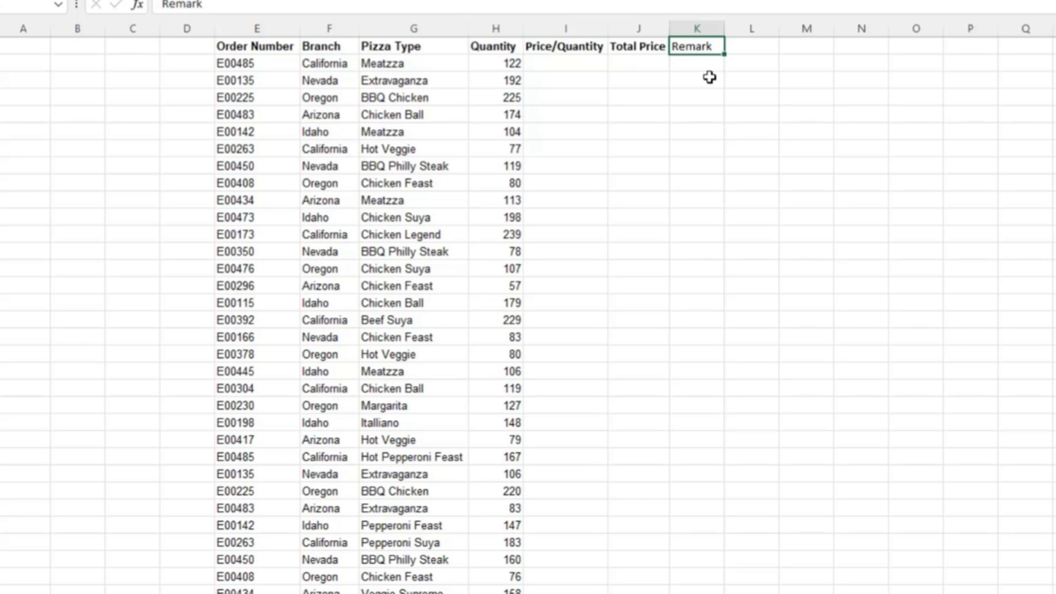
pyautogui.doubleClick(707, 47)
pyautogui.press('Escape')
# Step: Enter the formula =IF(H3>150,Good,) in cell K3 to rate the first order's quantity
pyautogui.press('Down')
pyautogui.write('=')
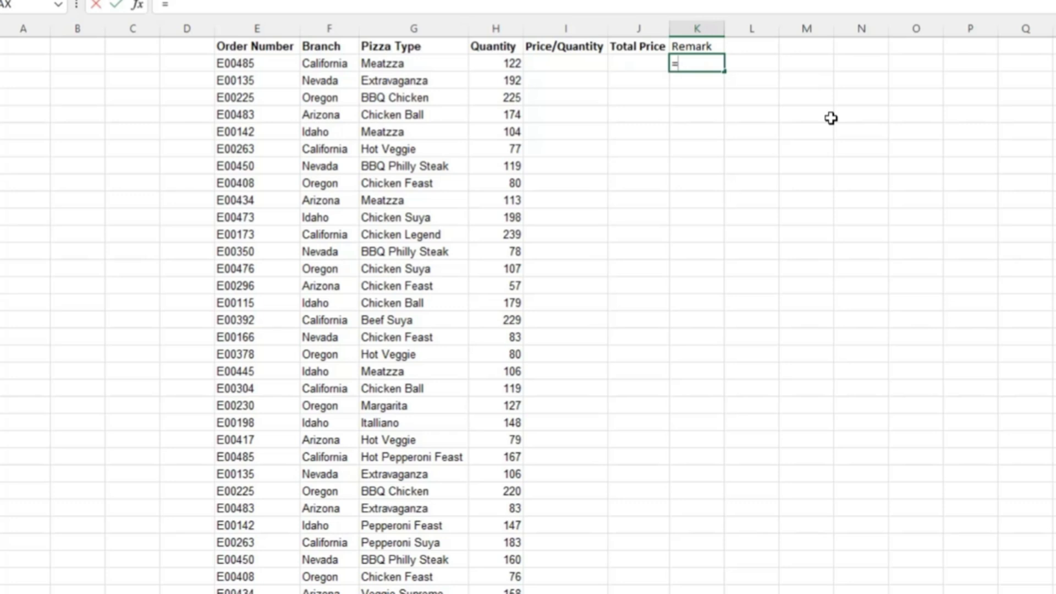
pyautogui.write('i')
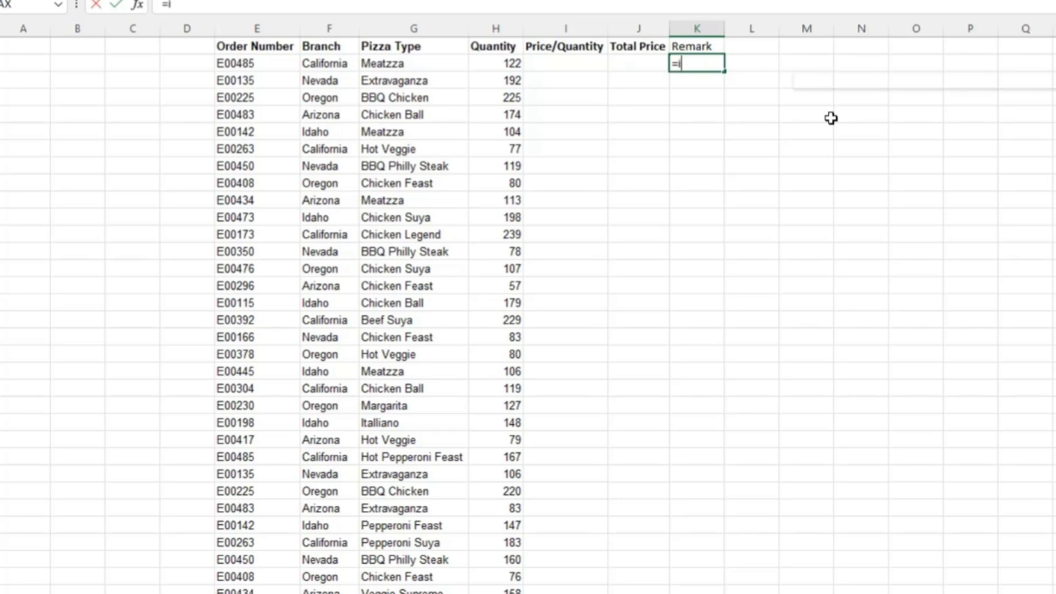
pyautogui.write('f')
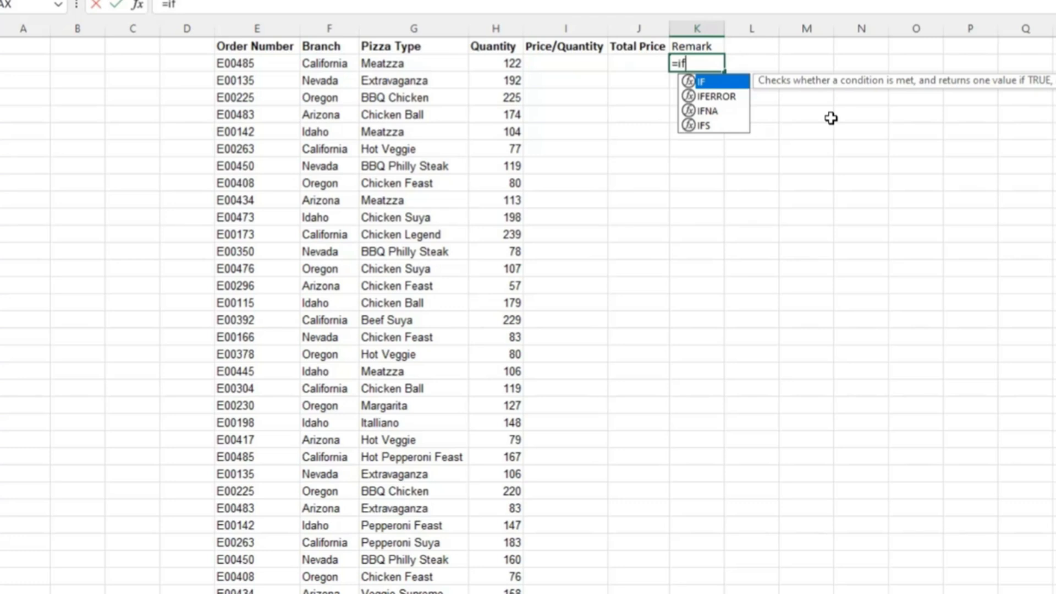
pyautogui.press('Tab')
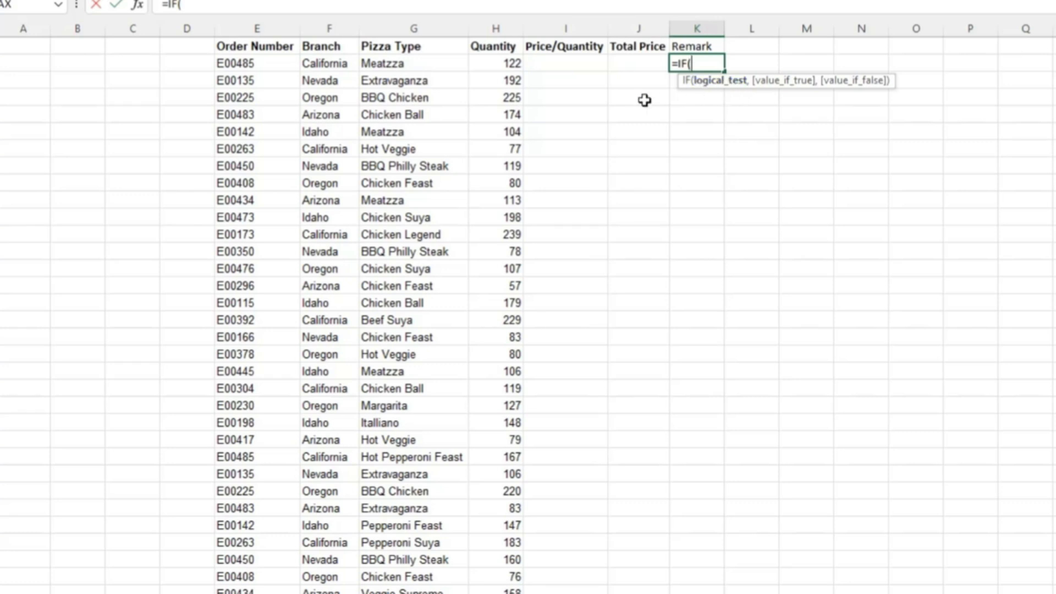
pyautogui.click(511, 62)
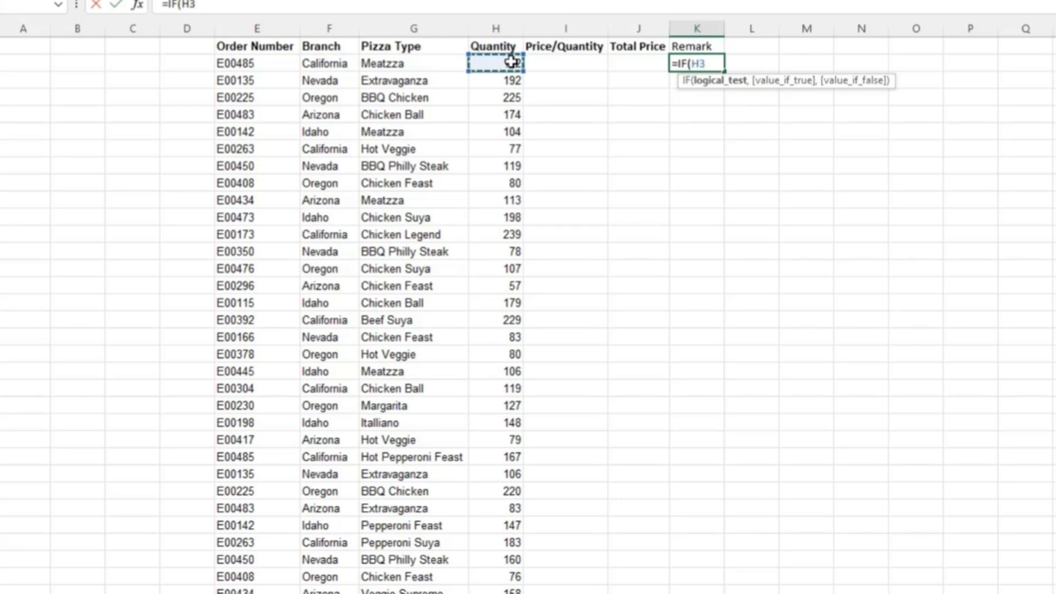
pyautogui.write('>150')
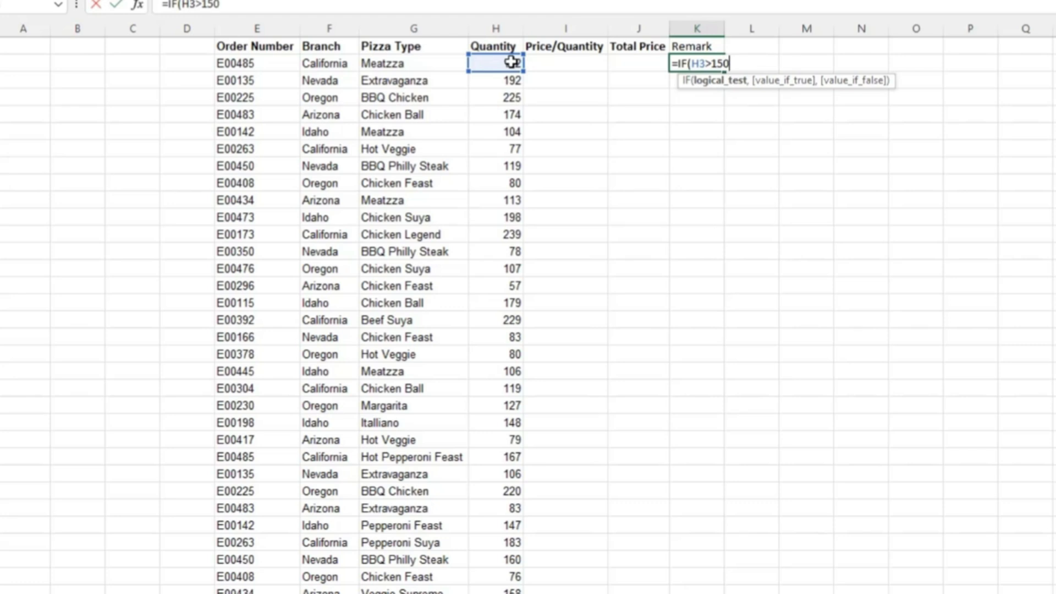
pyautogui.write(',')
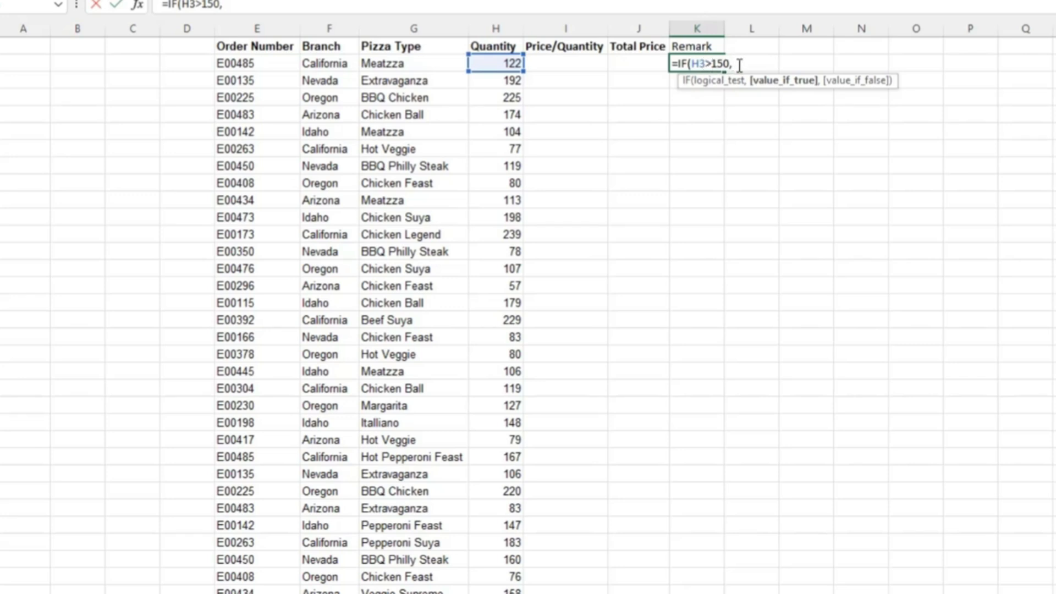
pyautogui.write('Good,')
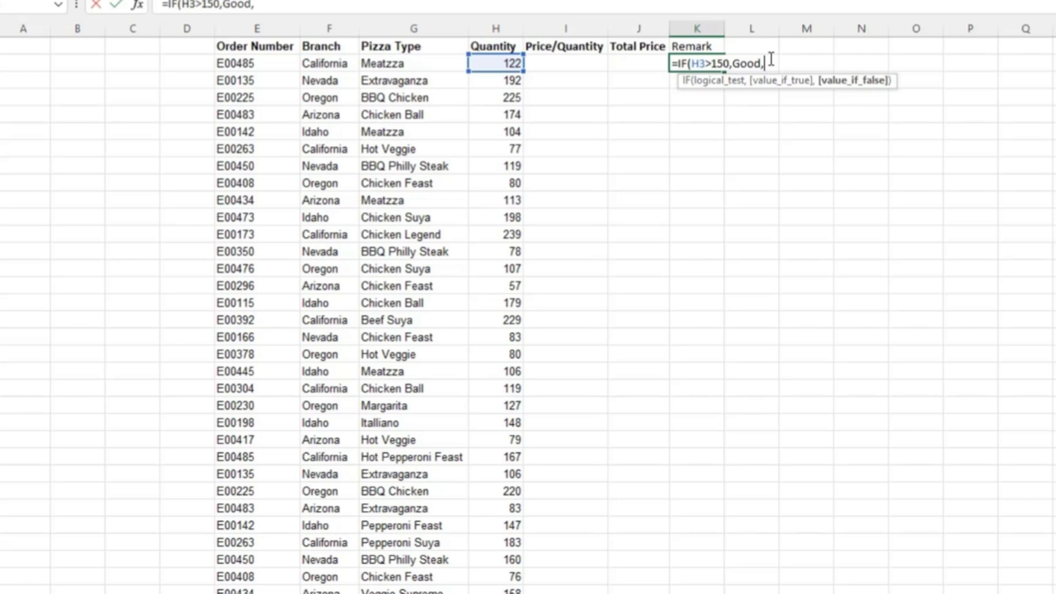
pyautogui.write(')')
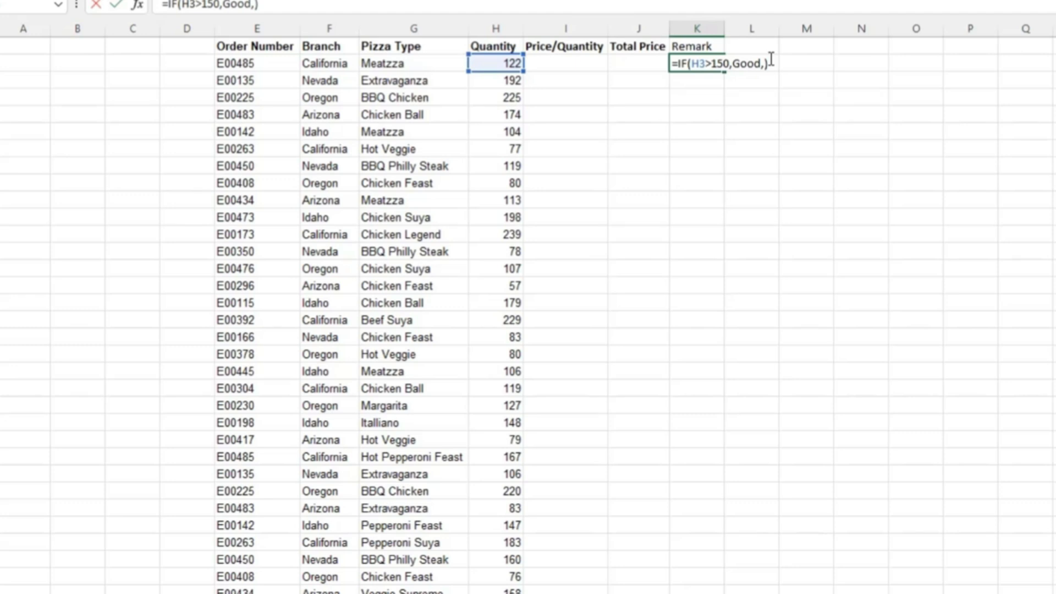
pyautogui.press('Return')
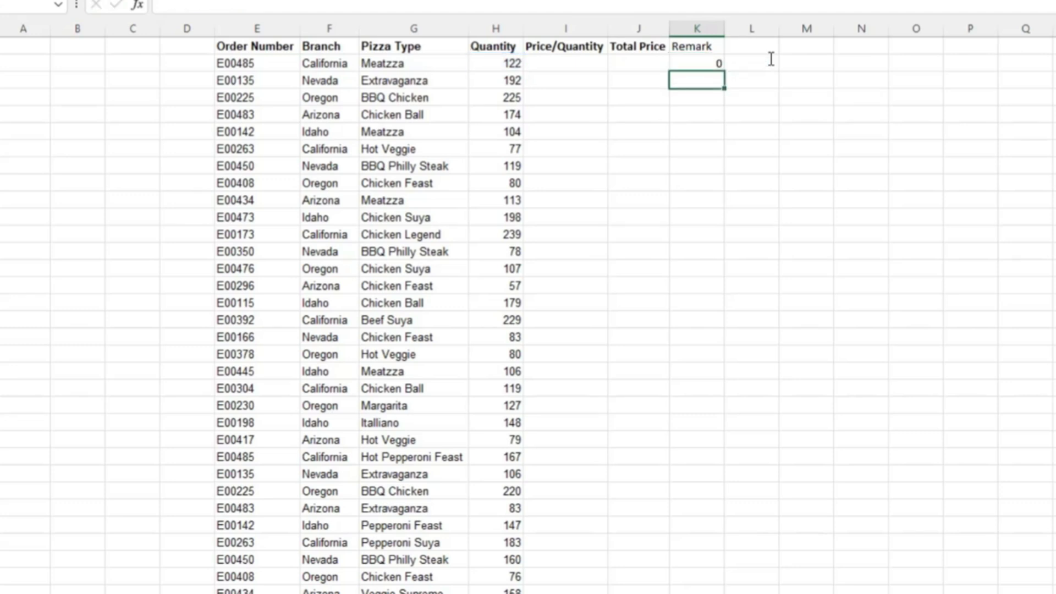
# Step: Fill the IF formula from K3 down the Remark column for the remaining orders and check a copied cell
pyautogui.click(712, 64)
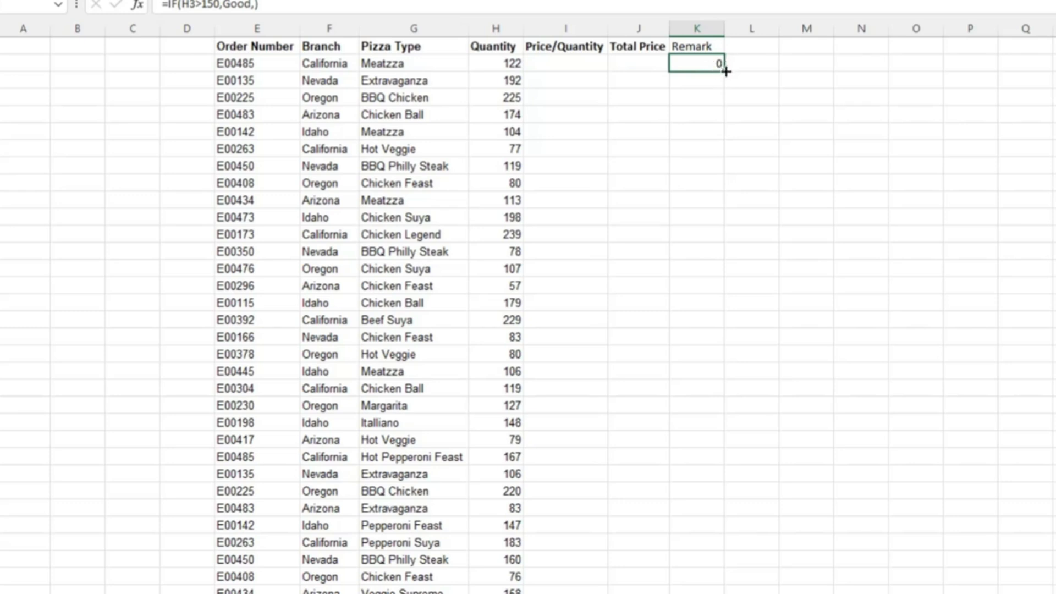
pyautogui.moveTo(724, 72); pyautogui.dragTo(726, 593)
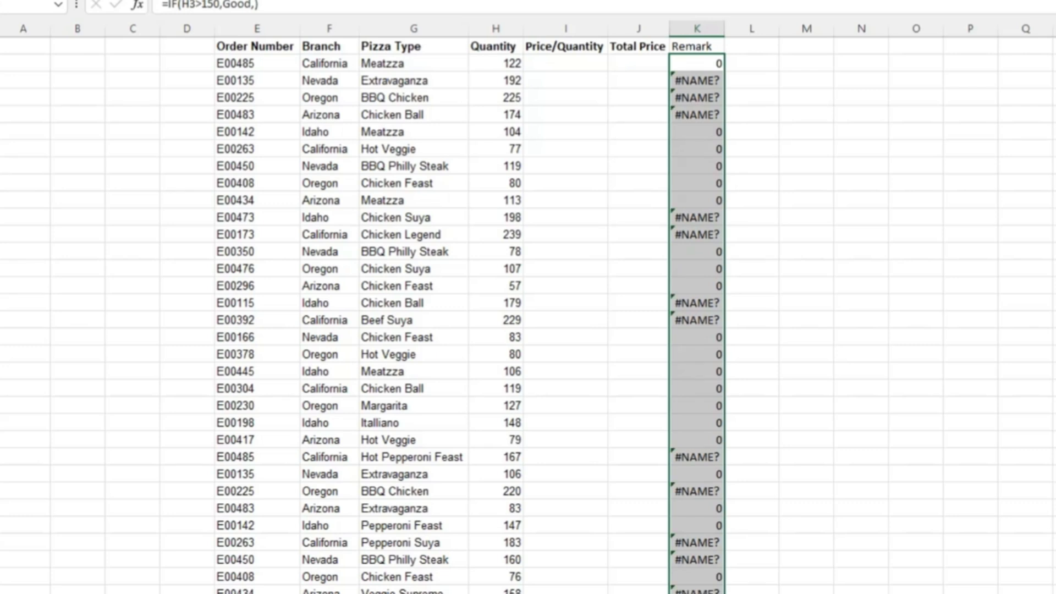
pyautogui.click(701, 98)
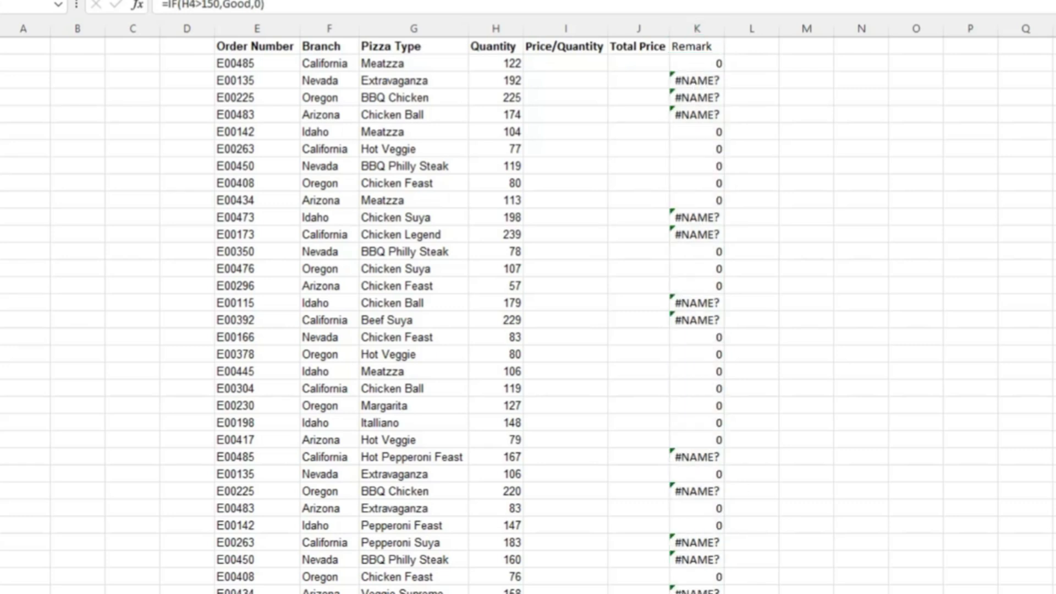
# Step: Enclose Good in quotation marks in K3 so the formula reads =IF(H3>150,"Good",)
pyautogui.click(707, 62)
pyautogui.click(707, 63)
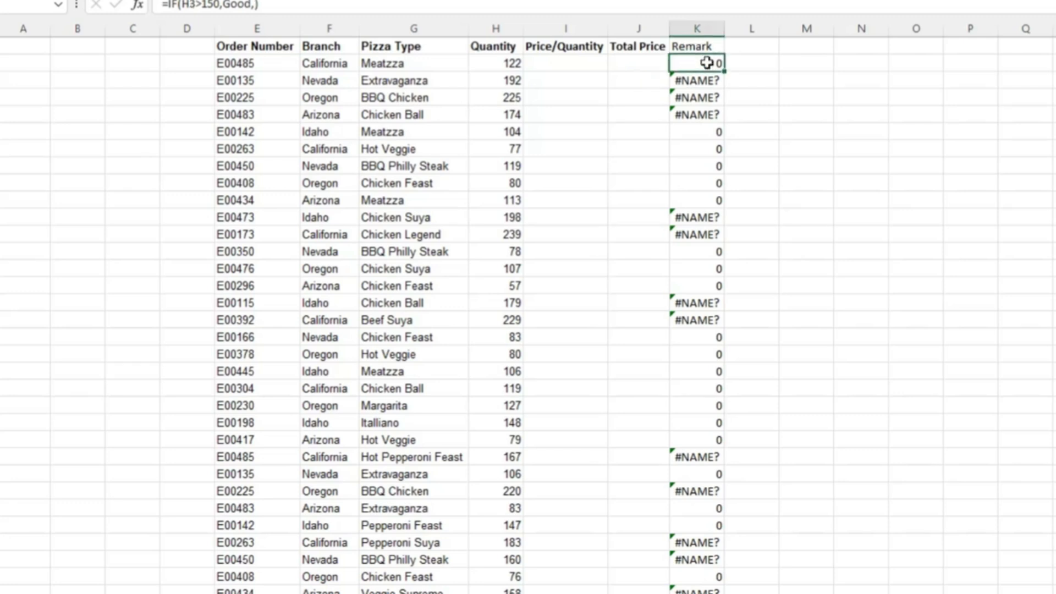
pyautogui.click(223, 5)
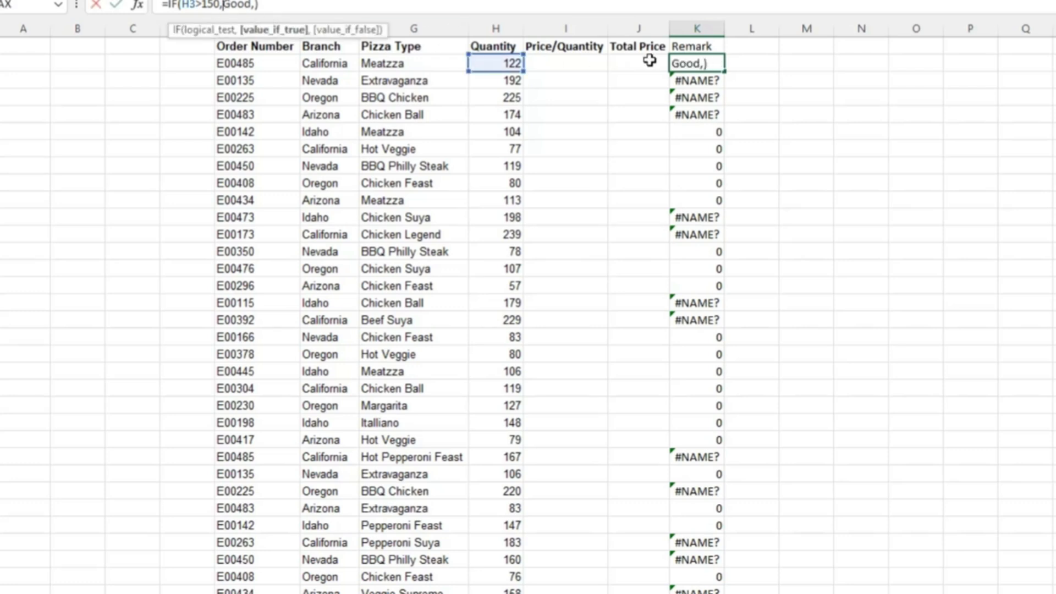
pyautogui.write('"')
pyautogui.press('Right')
pyautogui.press('Right')
pyautogui.press('Right')
pyautogui.press('Right')
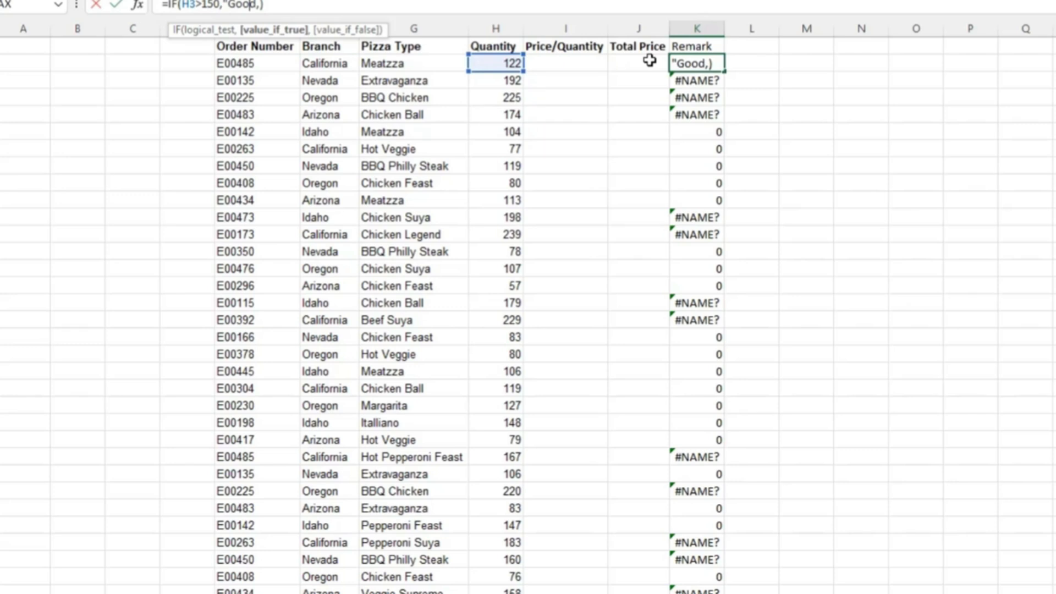
pyautogui.write('"')
pyautogui.press('Return')
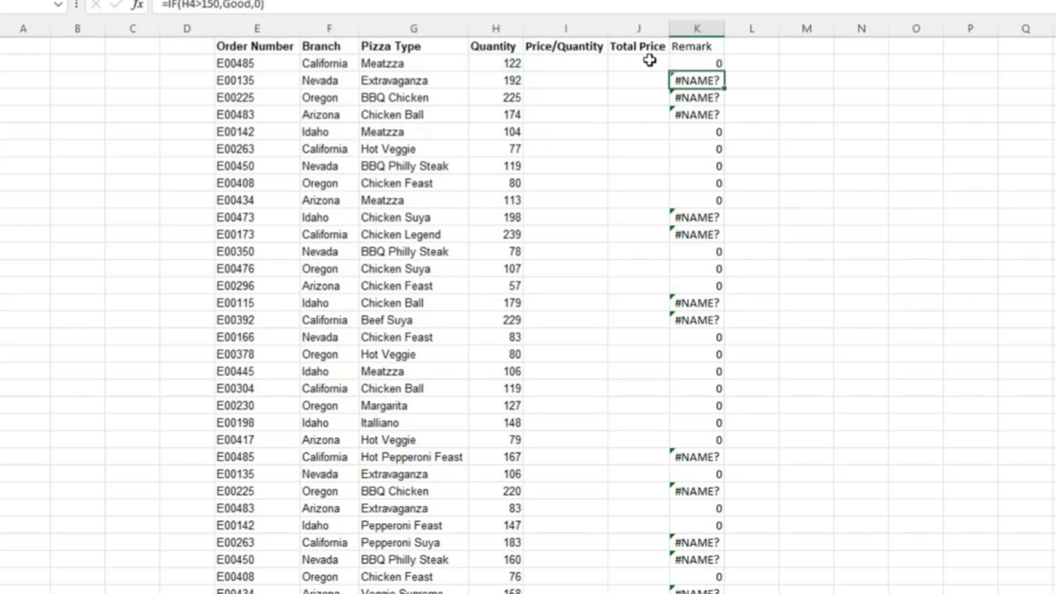
pyautogui.press('Up')
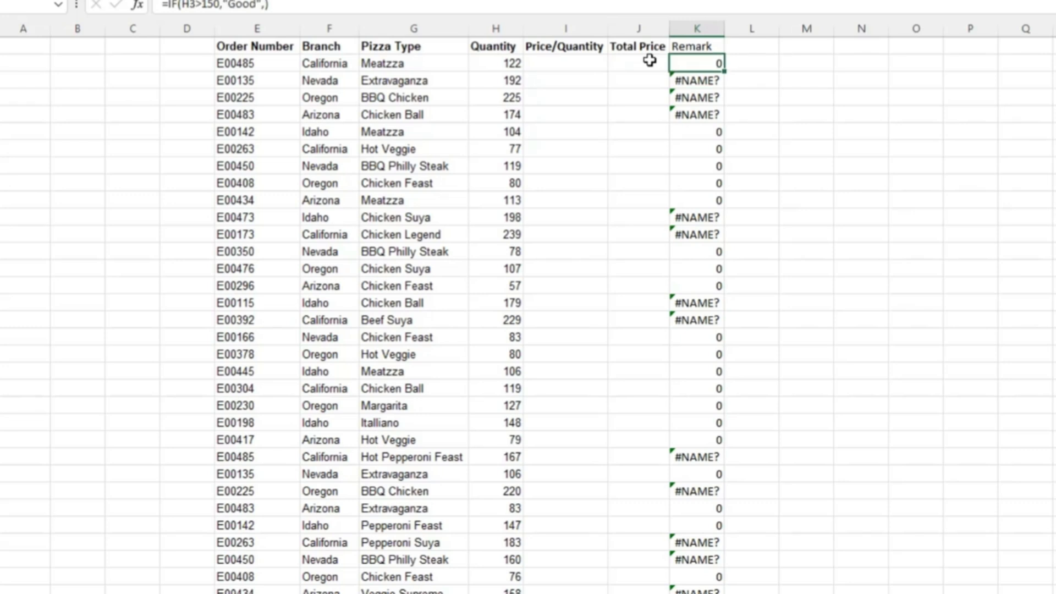
# Step: Fill the quoted IF formula from K3 down to the last order in the Remark column and inspect the copy in K4
pyautogui.hotkey('ctrl', 'shift', 'Down')
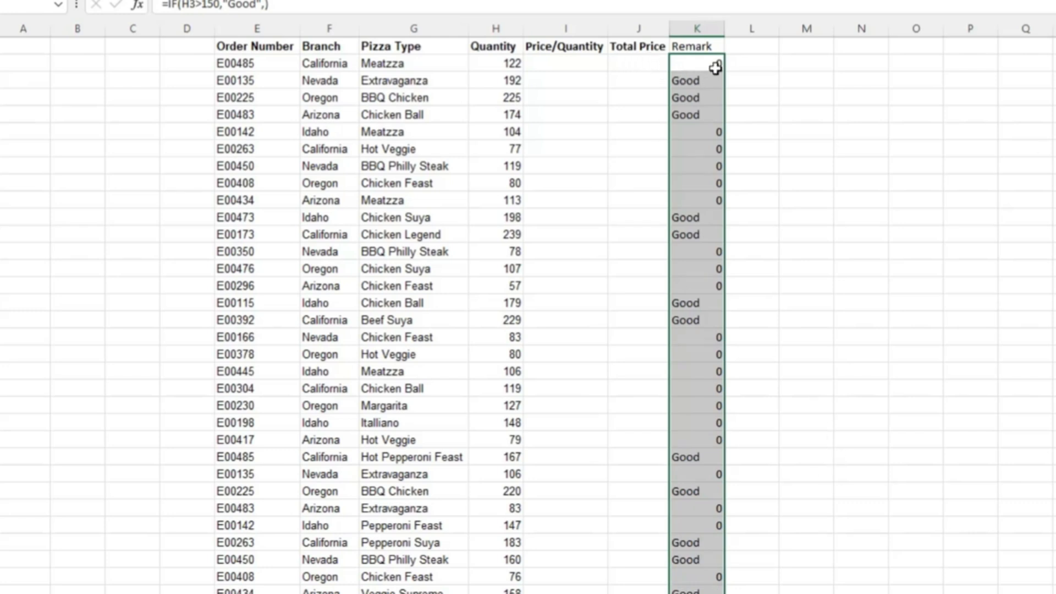
pyautogui.click(718, 96)
pyautogui.click(706, 83)
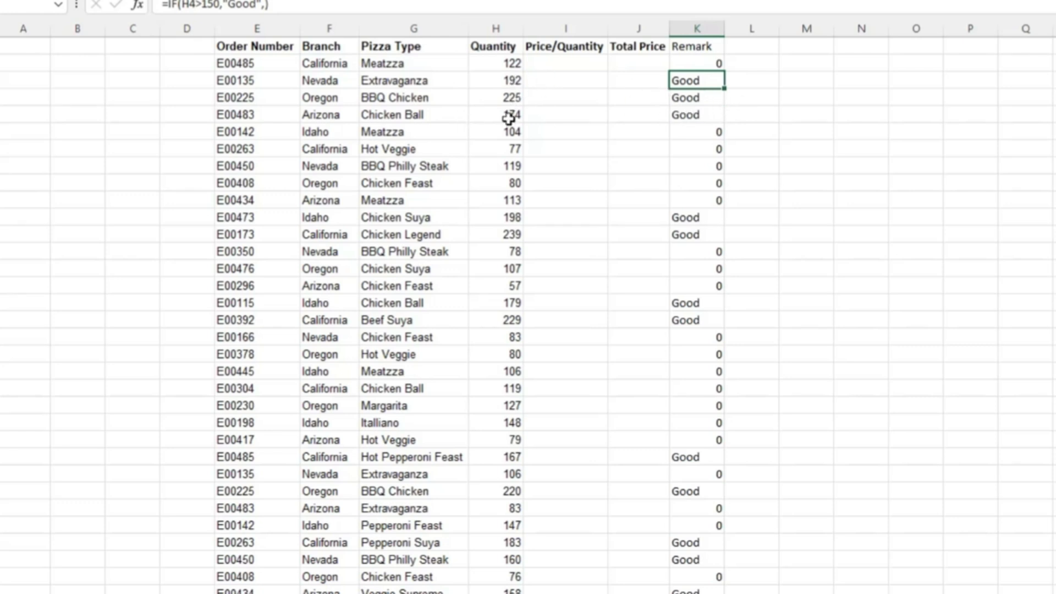
# Step: Compare the quantities of the orders rated Good with the 150 threshold, going down the Quantity column
pyautogui.click(512, 216)
pyautogui.click(510, 237)
pyautogui.click(513, 303)
pyautogui.click(501, 321)
pyautogui.click(510, 460)
pyautogui.click(512, 492)
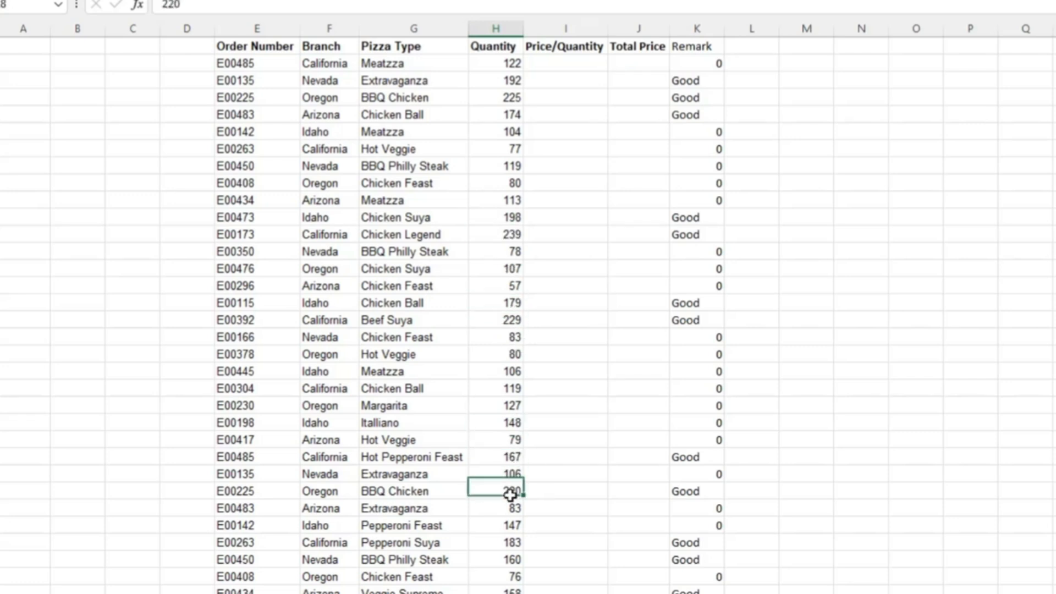
pyautogui.click(512, 561)
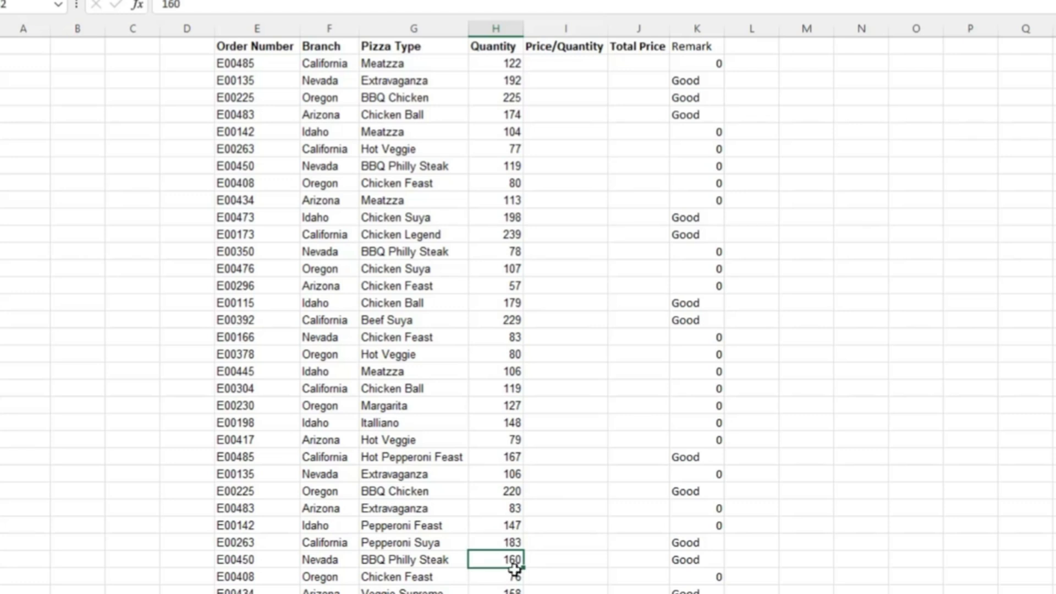
pyautogui.click(517, 588)
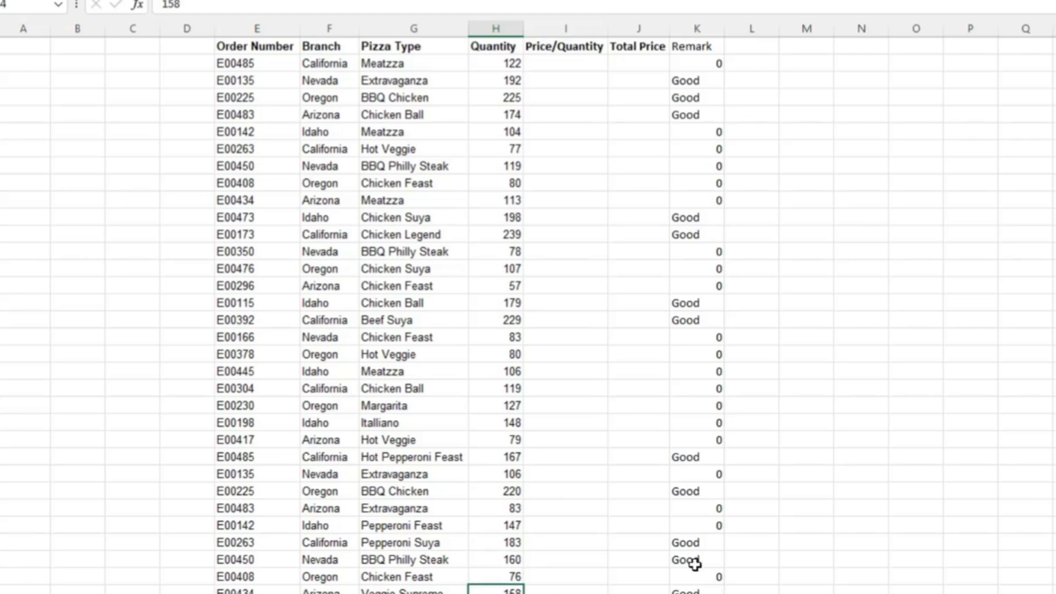
# Step: Change the header in K2 to Remark (IF Function) and fit column K to its text
pyautogui.click(708, 47)
pyautogui.doubleClick(708, 47)
pyautogui.write('(IF Func')
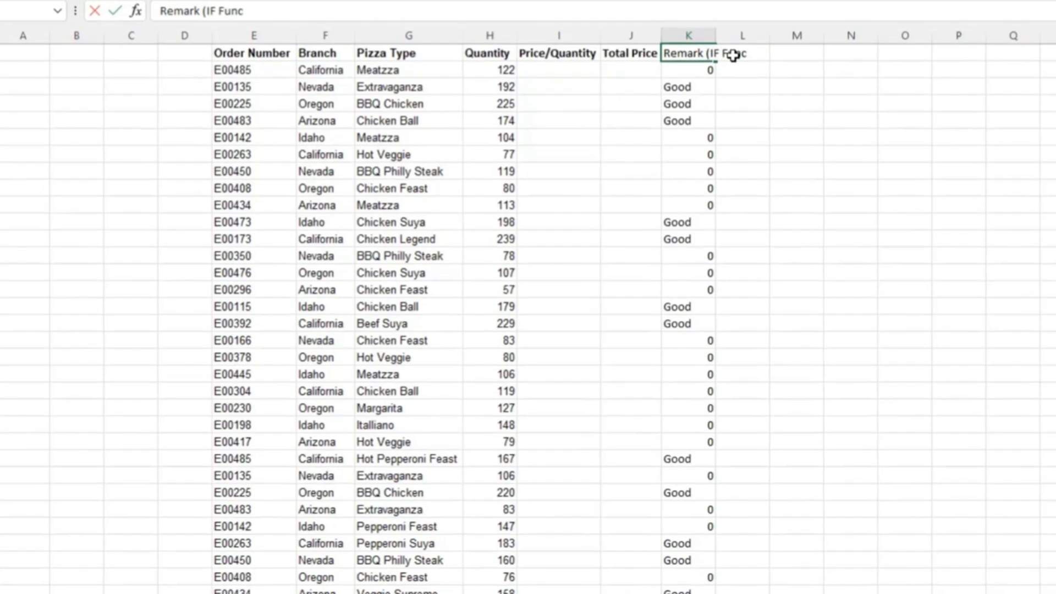
pyautogui.write('tion)')
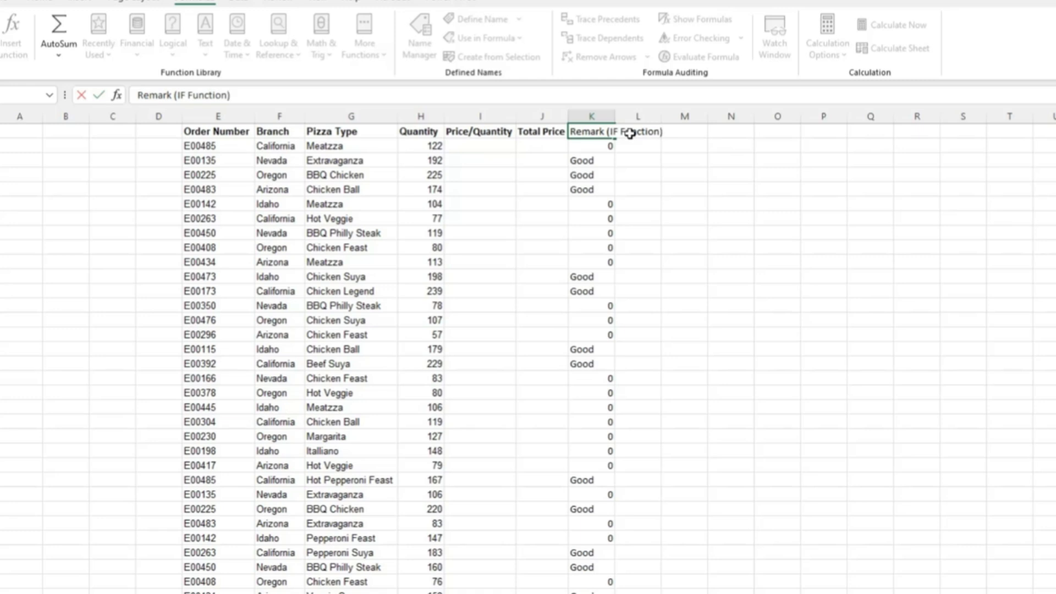
pyautogui.press('Return')
pyautogui.doubleClick(615, 116)
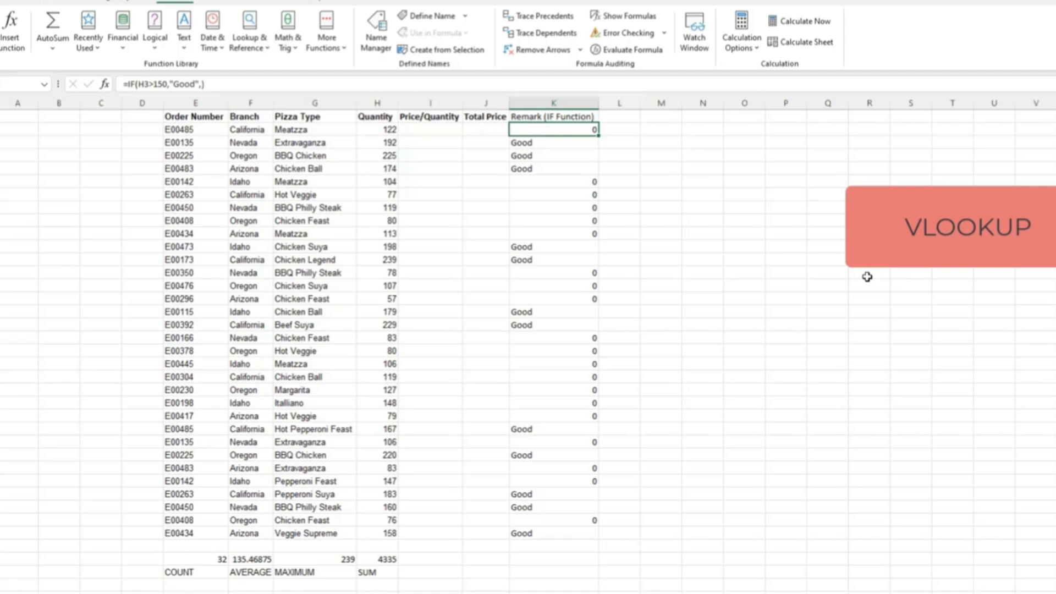
# Step: Examine the pizza names and prices on the Product Details sheet and return to the Sales sheet
pyautogui.click(431, 132)
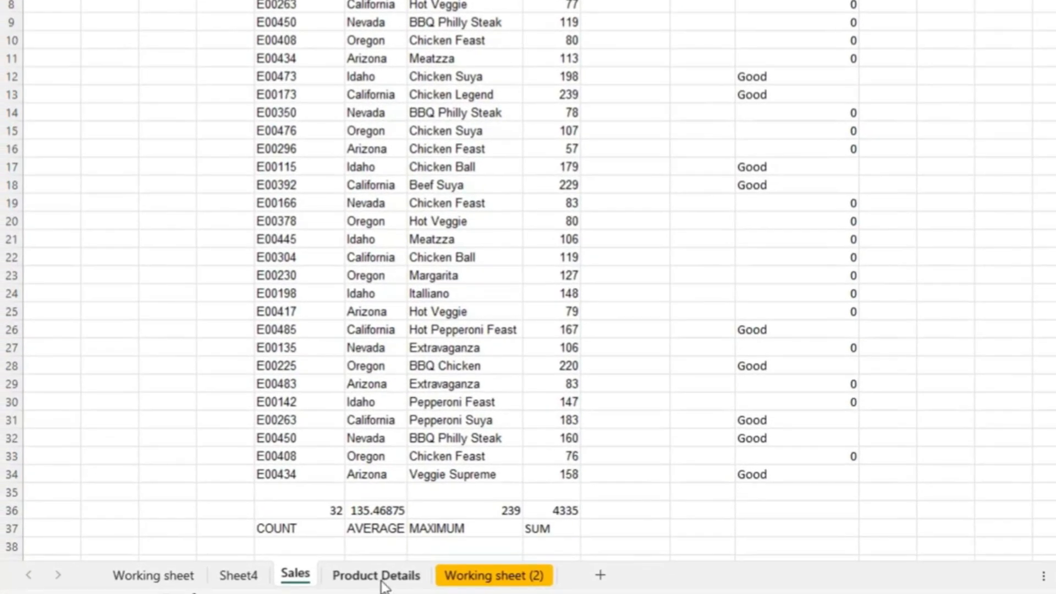
pyautogui.click(383, 586)
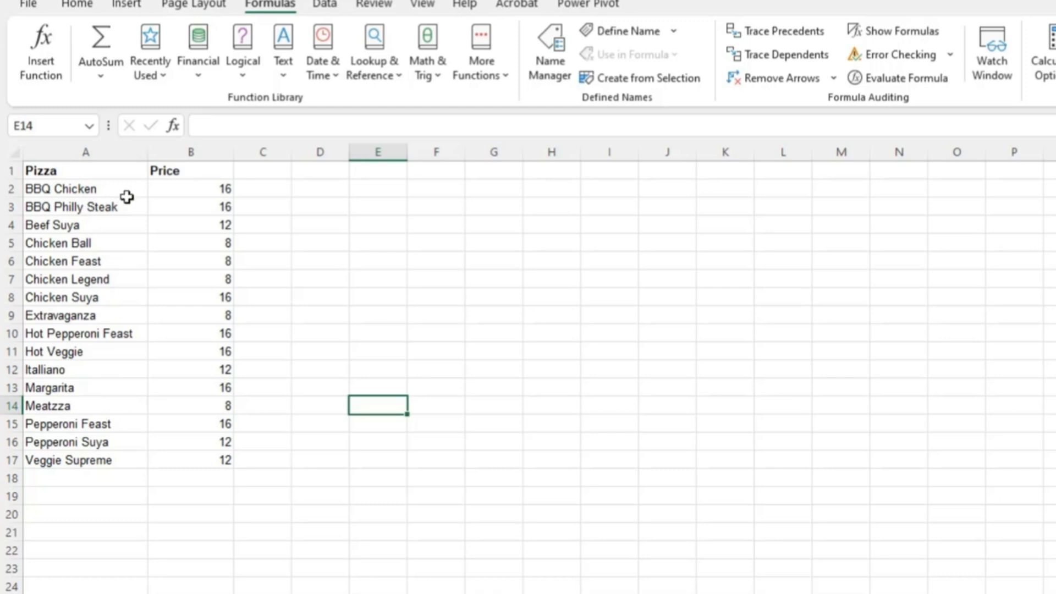
pyautogui.click(86, 191)
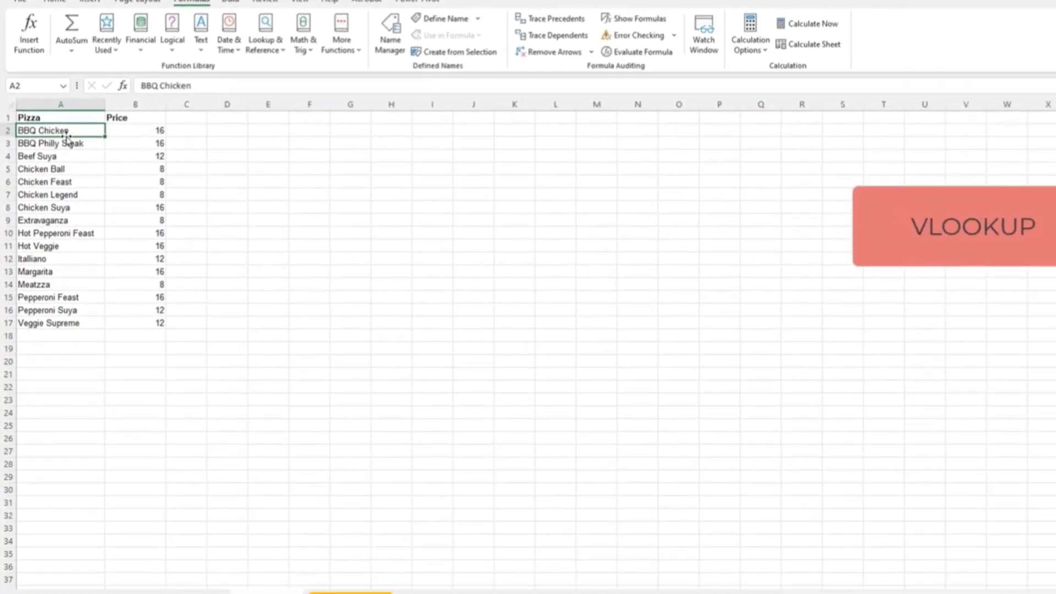
pyautogui.click(210, 593)
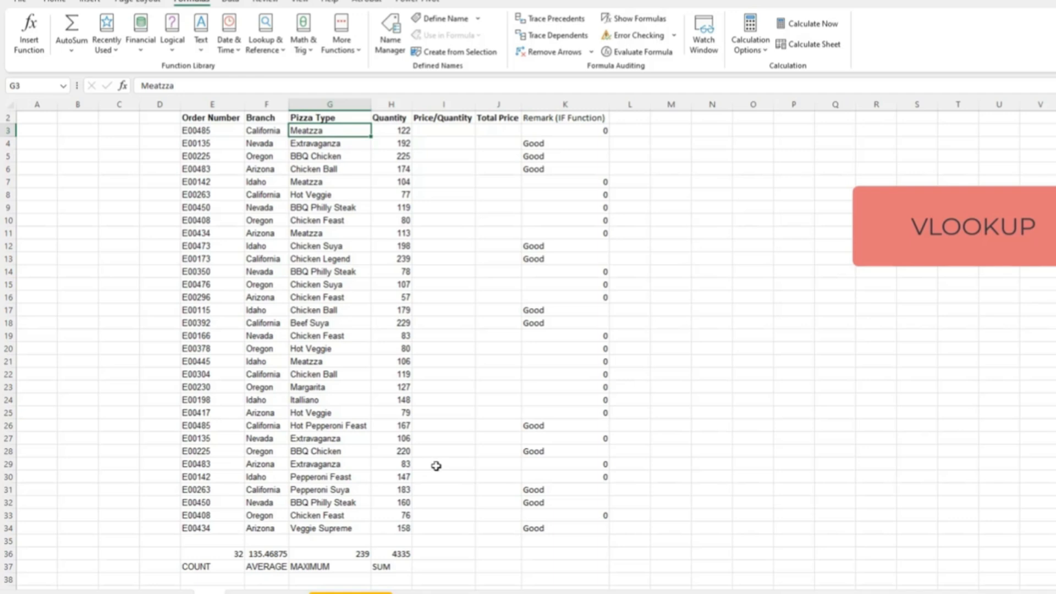
# Step: Start a VLOOKUP formula in I3 under Price/Quantity, with the pizza types in G3:G34 as lookup value
pyautogui.click(438, 133)
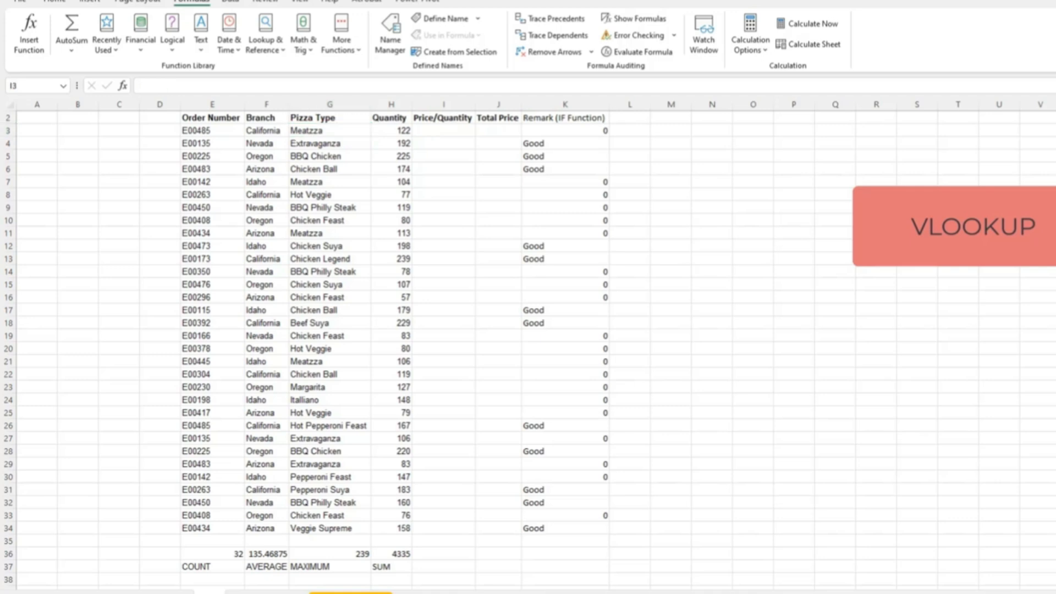
pyautogui.click(462, 131)
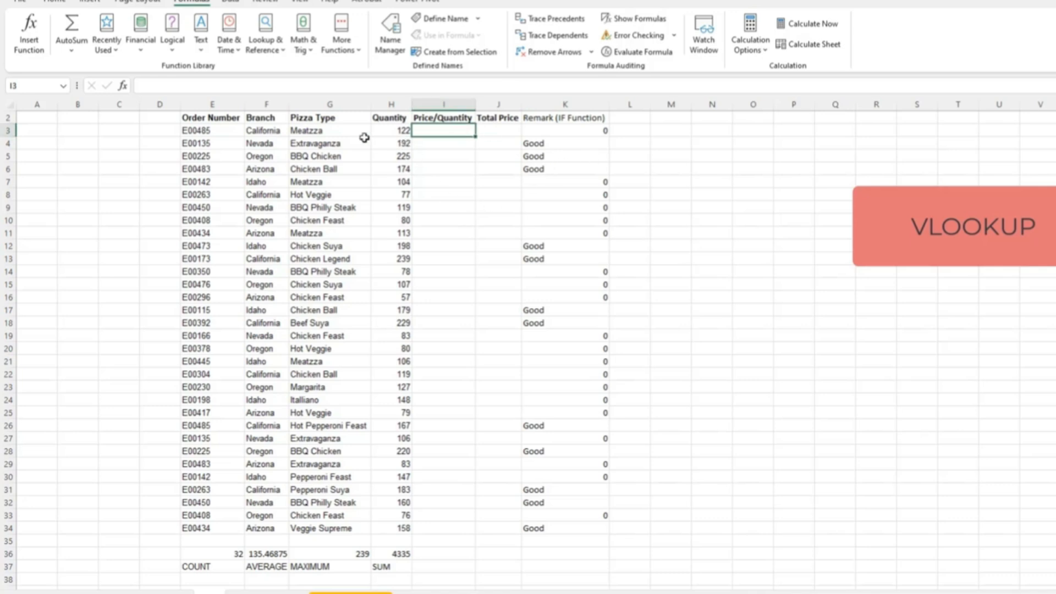
pyautogui.write('=vlo')
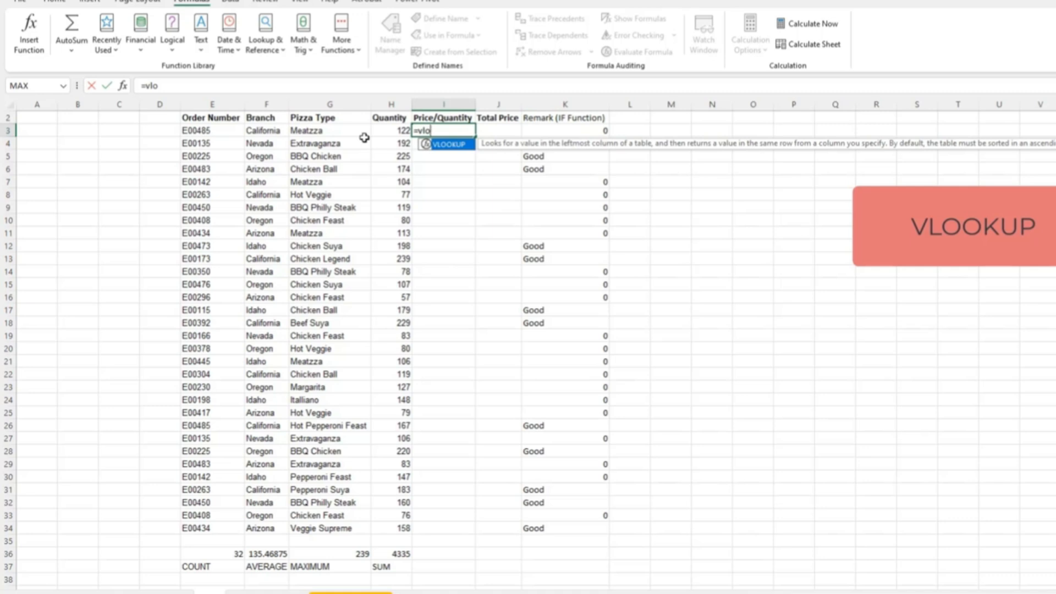
pyautogui.press('Tab')
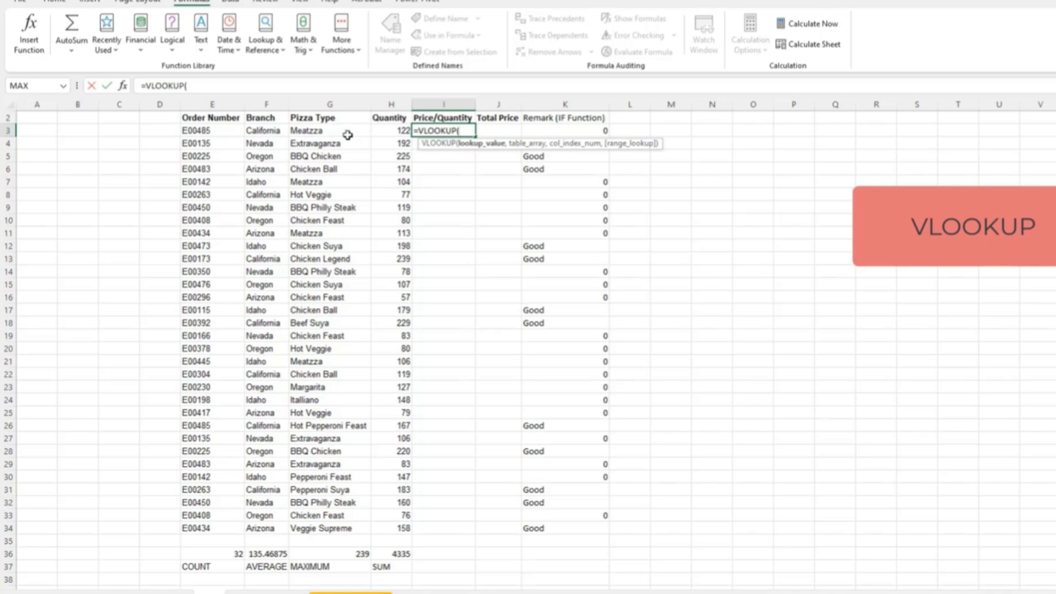
pyautogui.moveTo(348, 131); pyautogui.dragTo(324, 528)
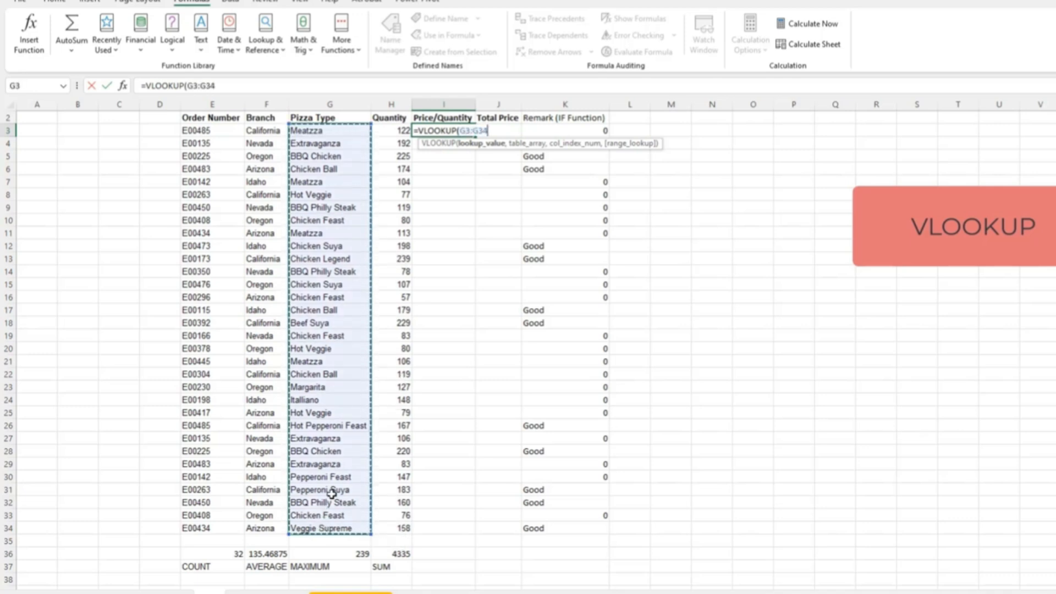
pyautogui.write(',')
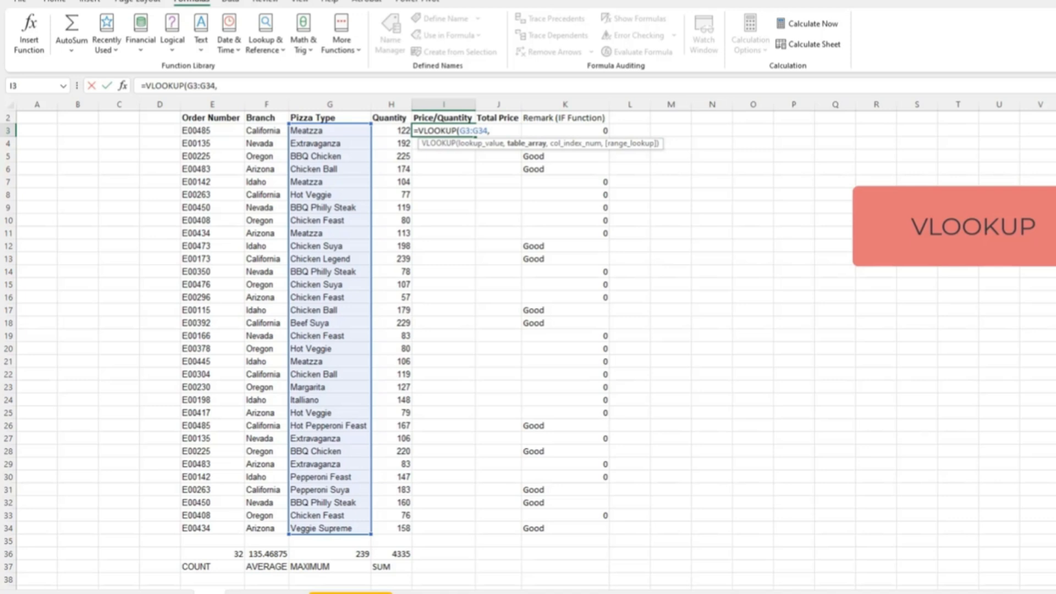
# Step: Complete the VLOOKUP with table 'Product Details'!A2:B17, column index 2 and range lookup 1, and compare Meatzza's price with the Product Details sheet
pyautogui.click(267, 593)
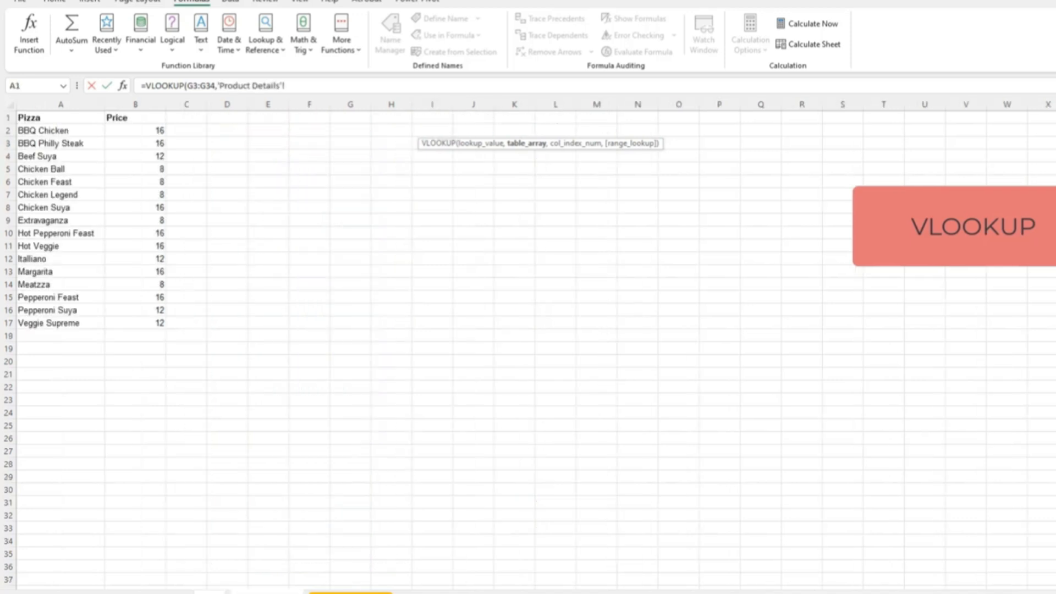
pyautogui.moveTo(34, 131); pyautogui.dragTo(117, 322)
pyautogui.write(',')
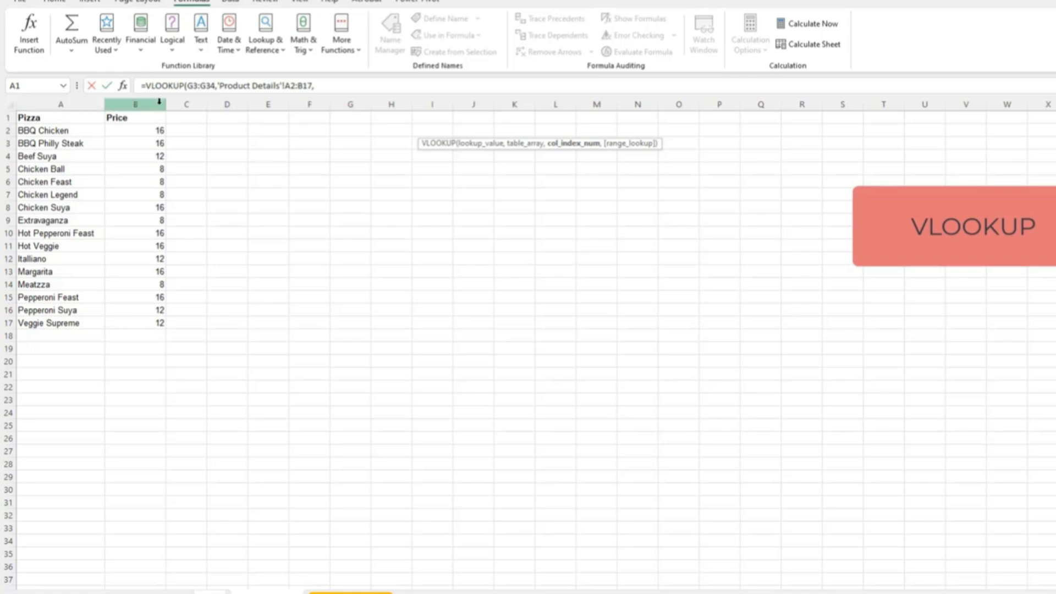
pyautogui.write('2')
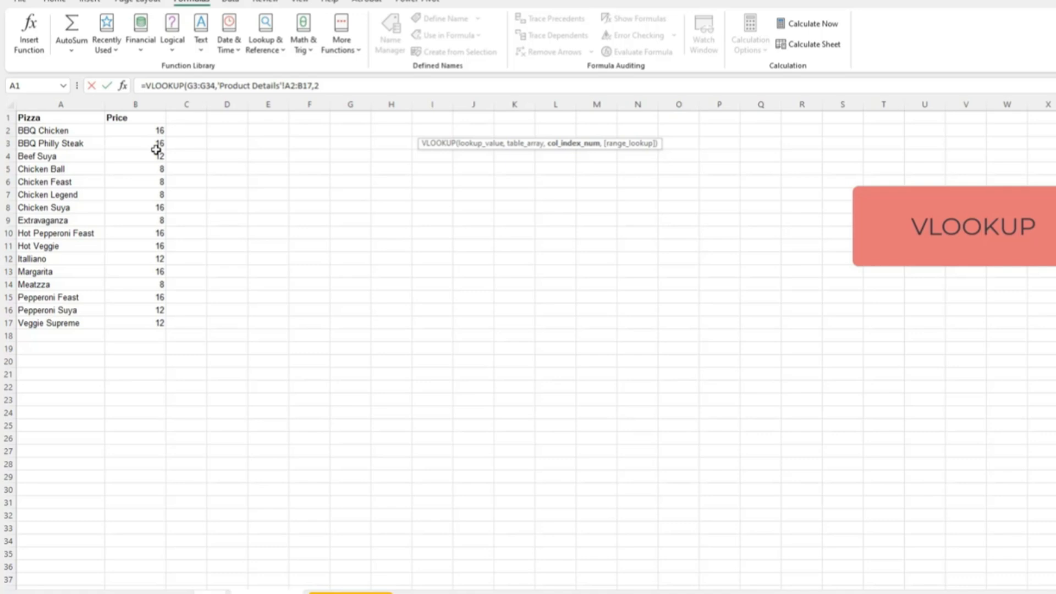
pyautogui.write(',')
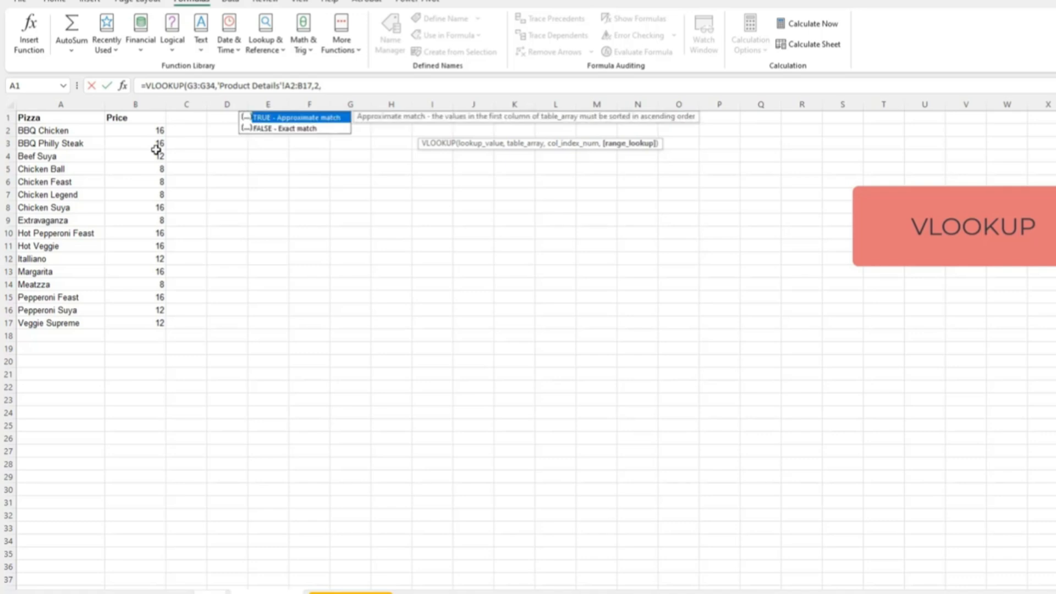
pyautogui.write('1')
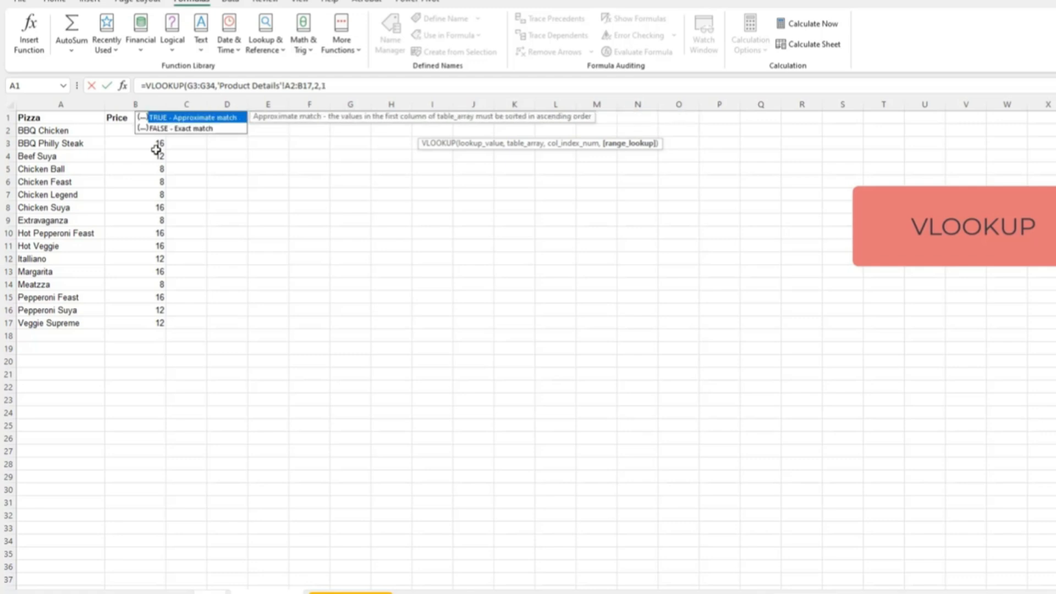
pyautogui.write(')')
pyautogui.press('Return')
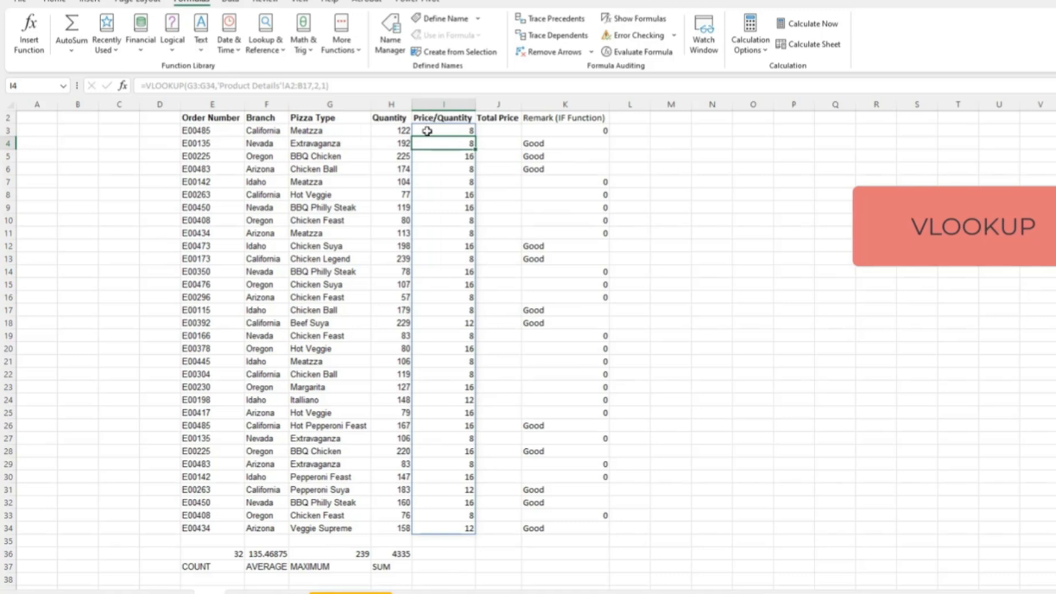
pyautogui.click(327, 132)
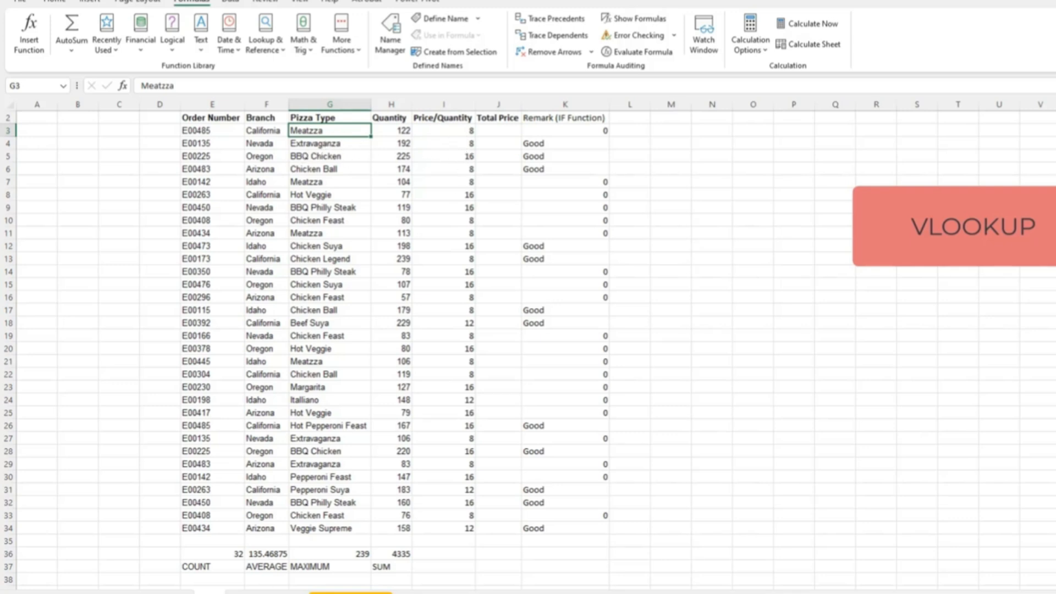
pyautogui.click(266, 592)
# Step: Change the header in I2 to Price/Quantity (vlookup) and fit column I to its text
pyautogui.doubleClick(464, 118)
pyautogui.write('(')
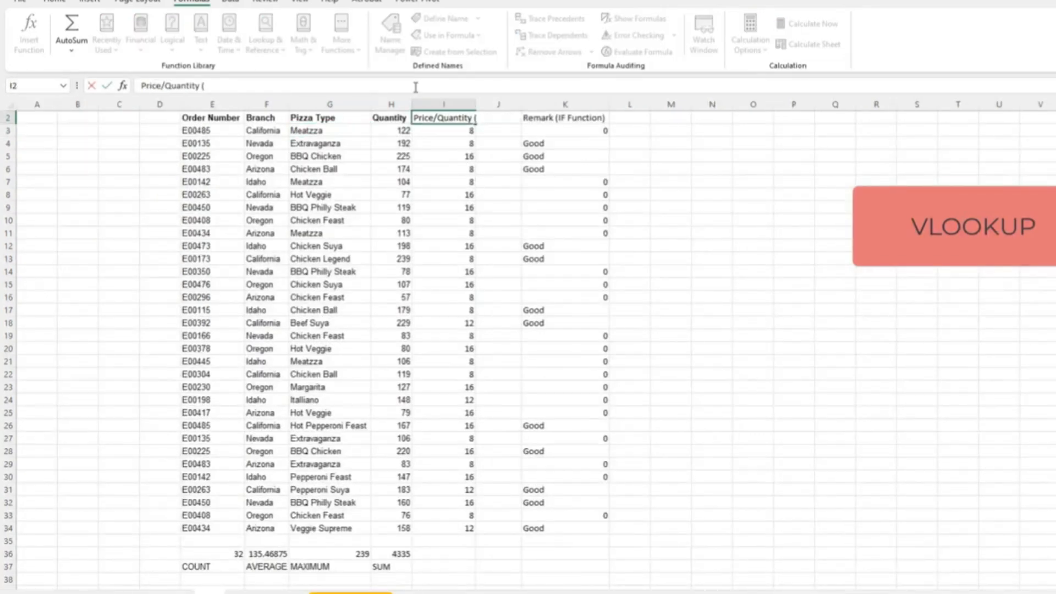
pyautogui.write('vlookup)')
pyautogui.doubleClick(475, 104)
pyautogui.click(468, 104)
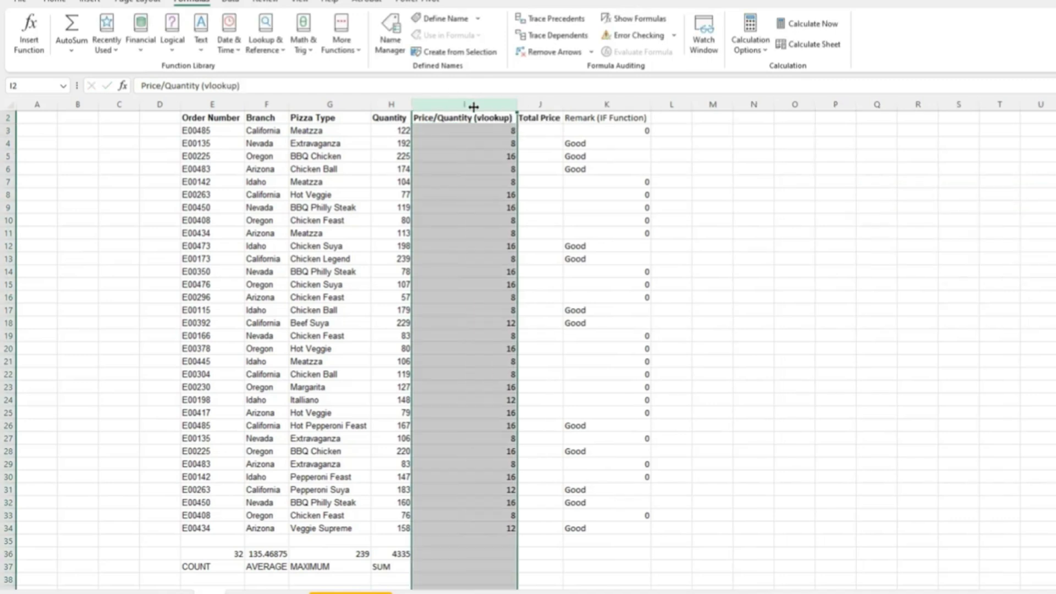
# Step: Review the SUM, COUNT, AVERAGE and MAXIMUM labels below the orders and the headers of the IF and VLOOKUP columns
pyautogui.click(491, 272)
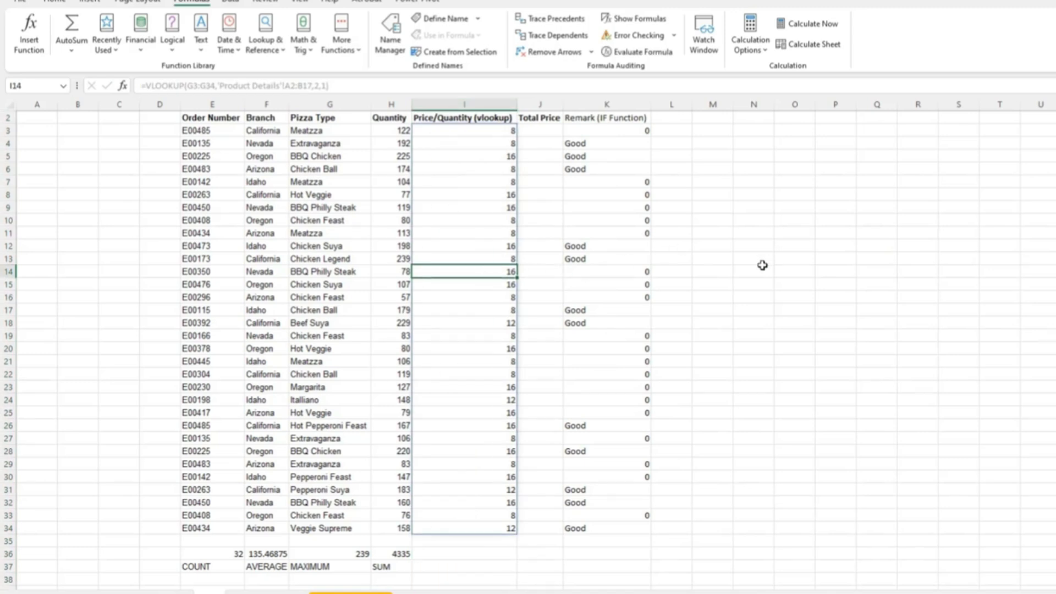
pyautogui.click(392, 570)
pyautogui.click(200, 567)
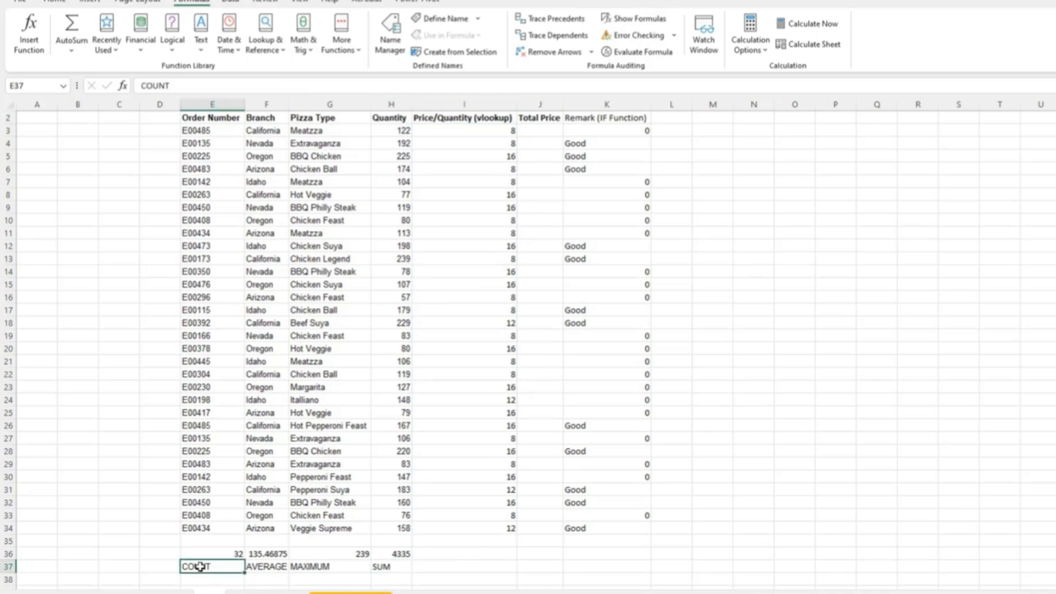
pyautogui.click(275, 569)
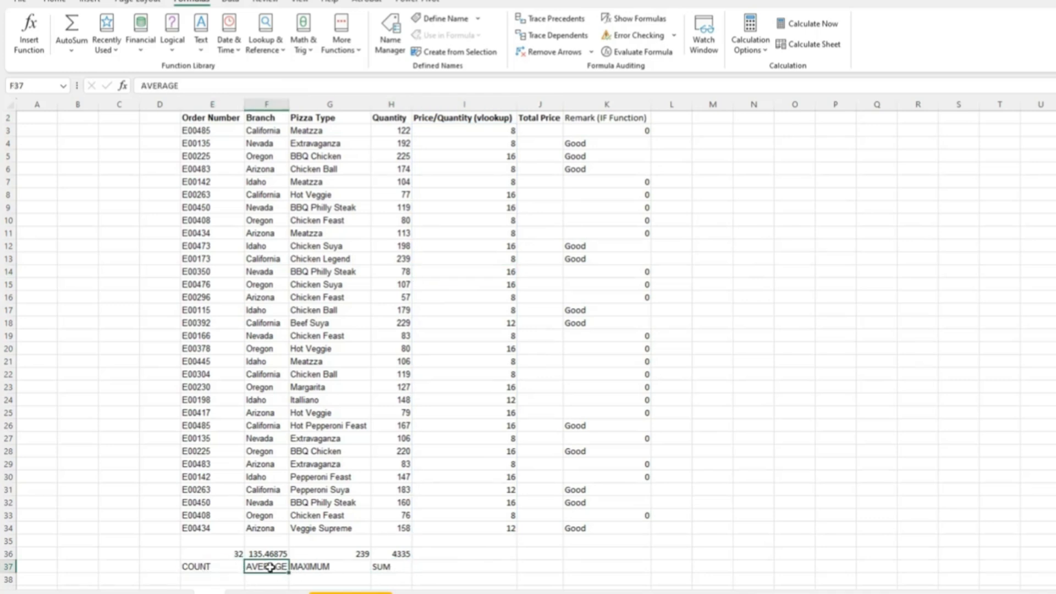
pyautogui.click(328, 567)
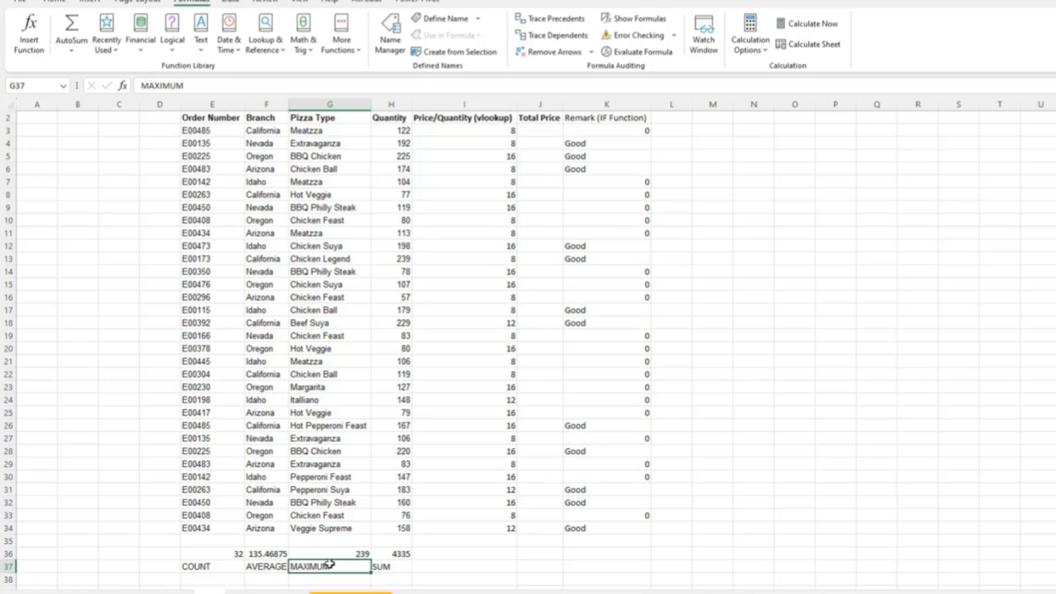
pyautogui.click(606, 119)
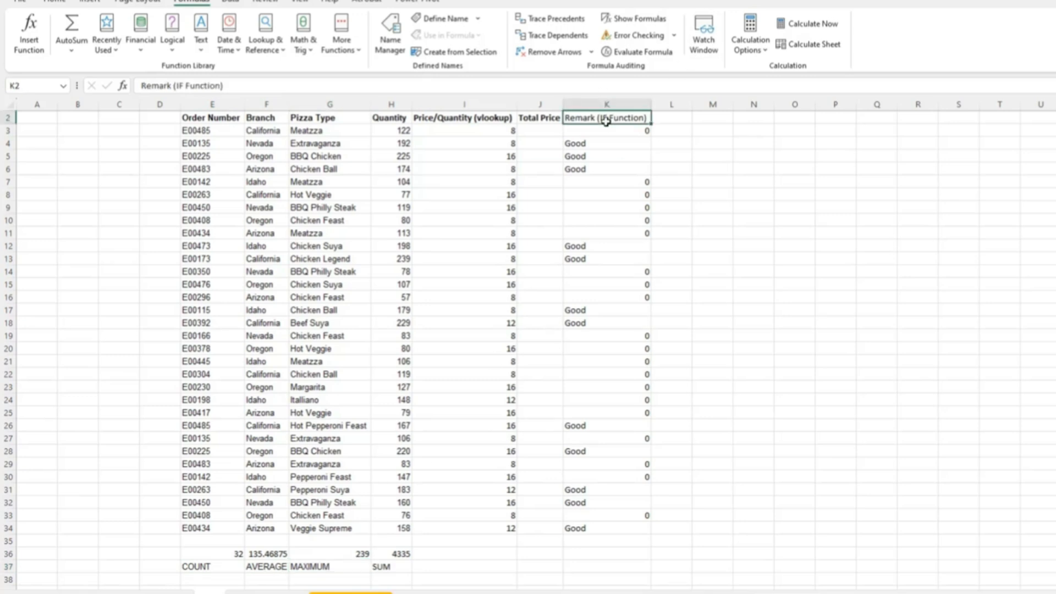
pyautogui.click(480, 120)
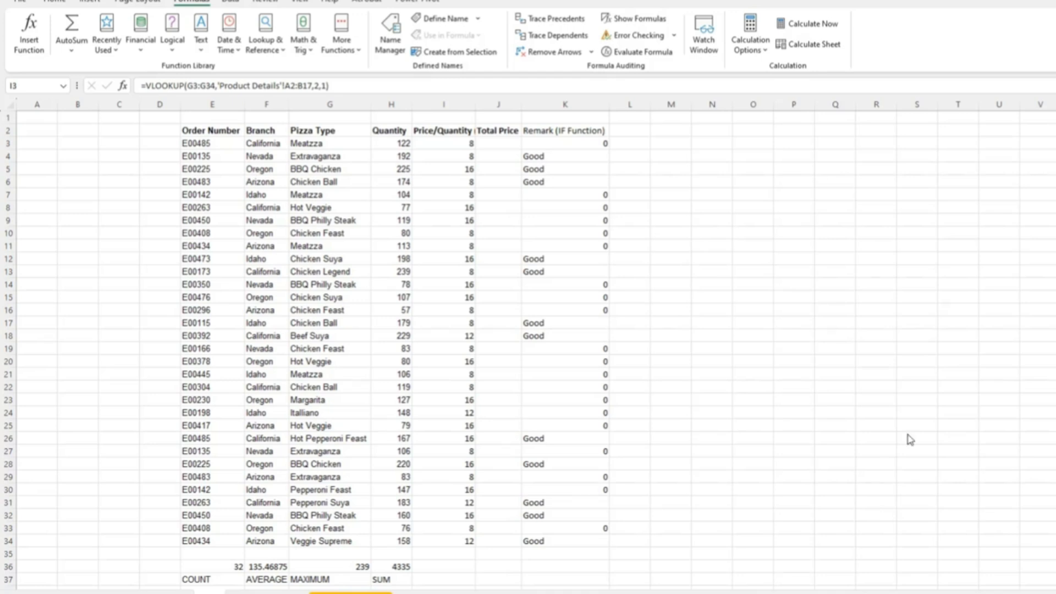
# Step: Inspect the VLOOKUP formula in I3 and the prices it returns down the Price/Quantity column
pyautogui.click(436, 144)
pyautogui.hotkey('ctrl', 'shift', 'Down')
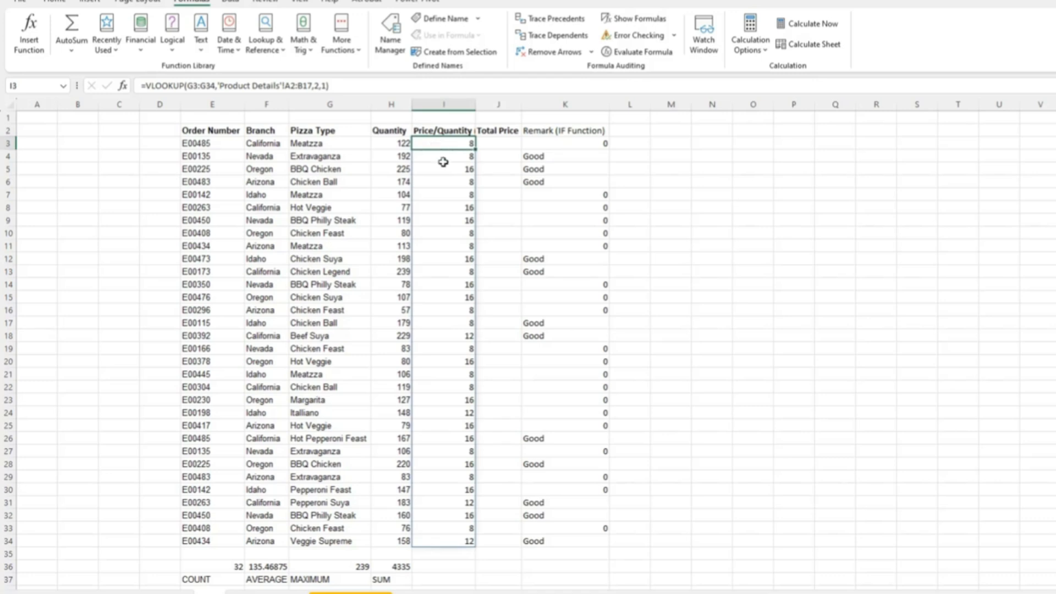
pyautogui.press('Return')
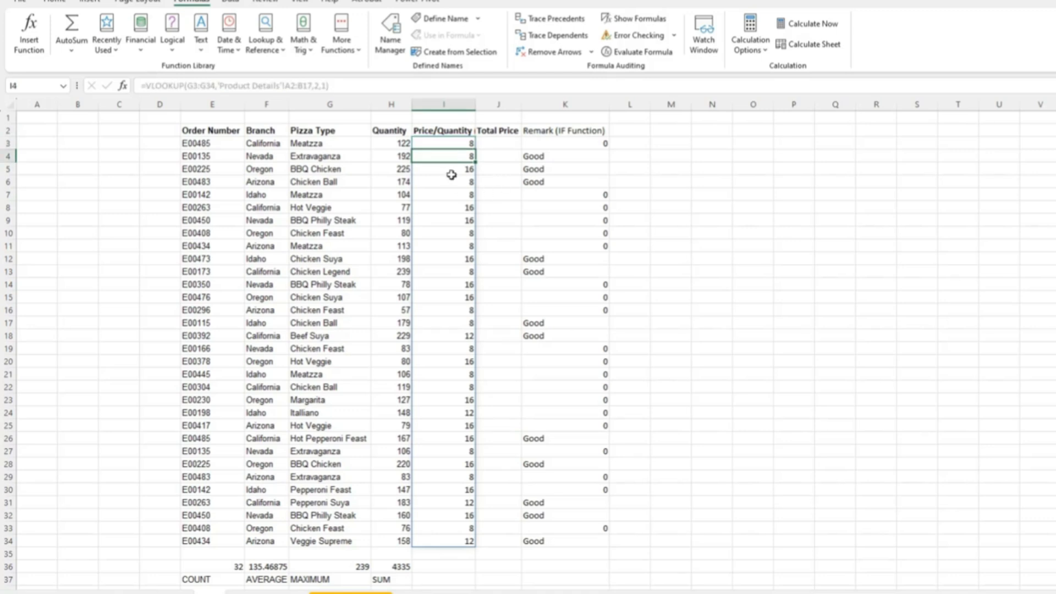
# Step: Compare the formula shown for cells I4 and I5 with the VLOOKUP formula in I3
pyautogui.press('Return')
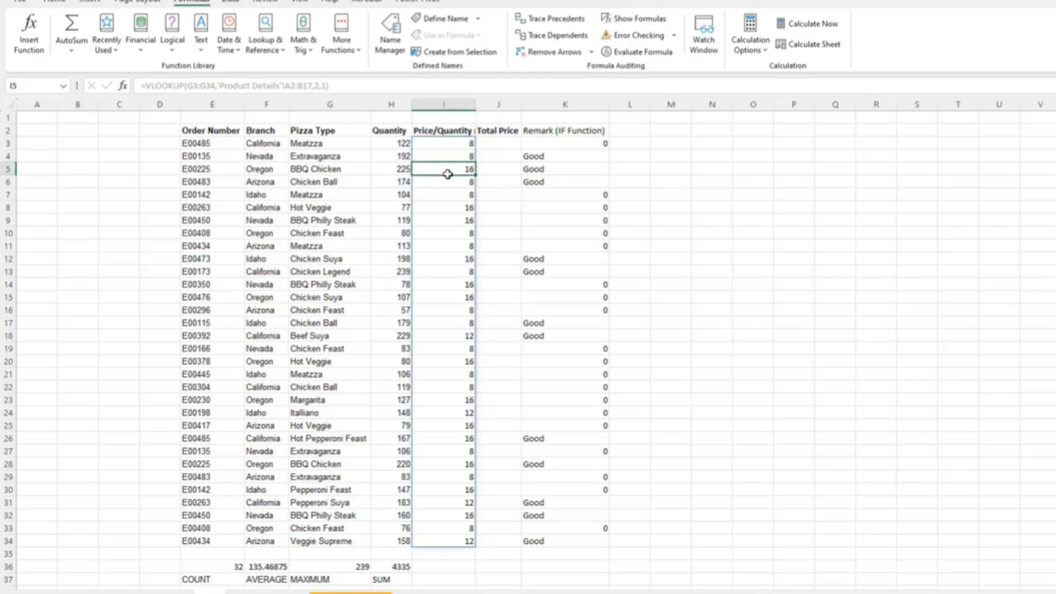
pyautogui.hotkey('shift', 'Return')
pyautogui.hotkey('shift', 'Return')
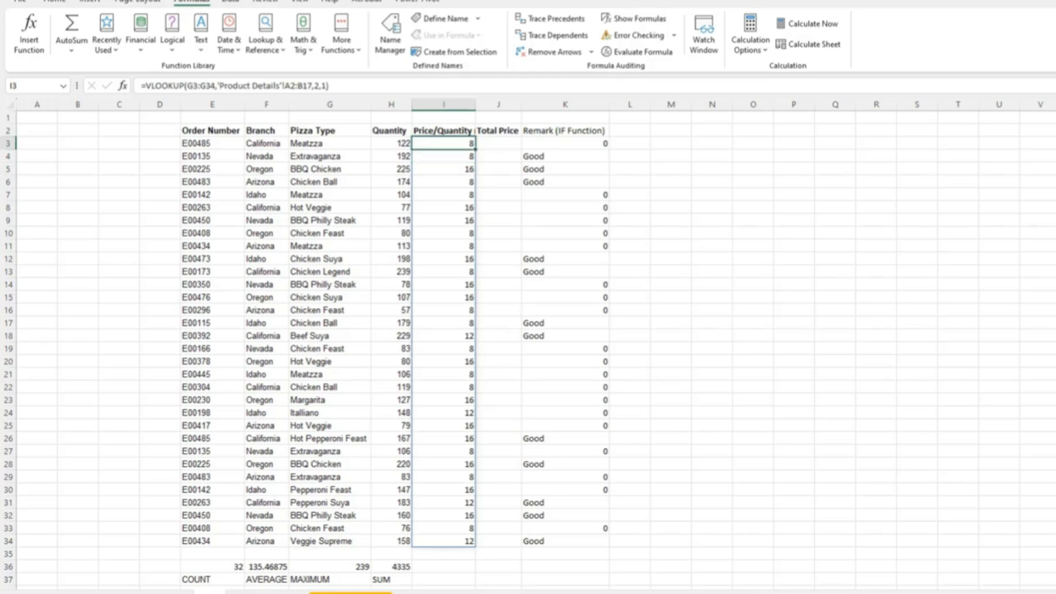
# Step: Change Meatzza's price to 10 on the Product Details sheet and return to the order list to check its Price/Quantity
pyautogui.hotkey('ctrl', 'pagedown')
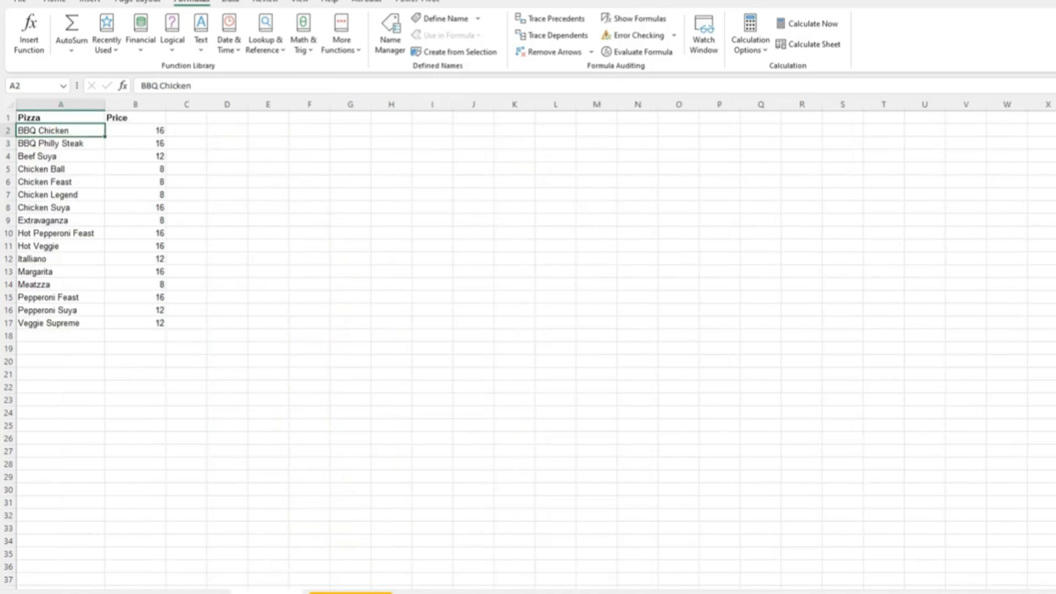
pyautogui.click(162, 288)
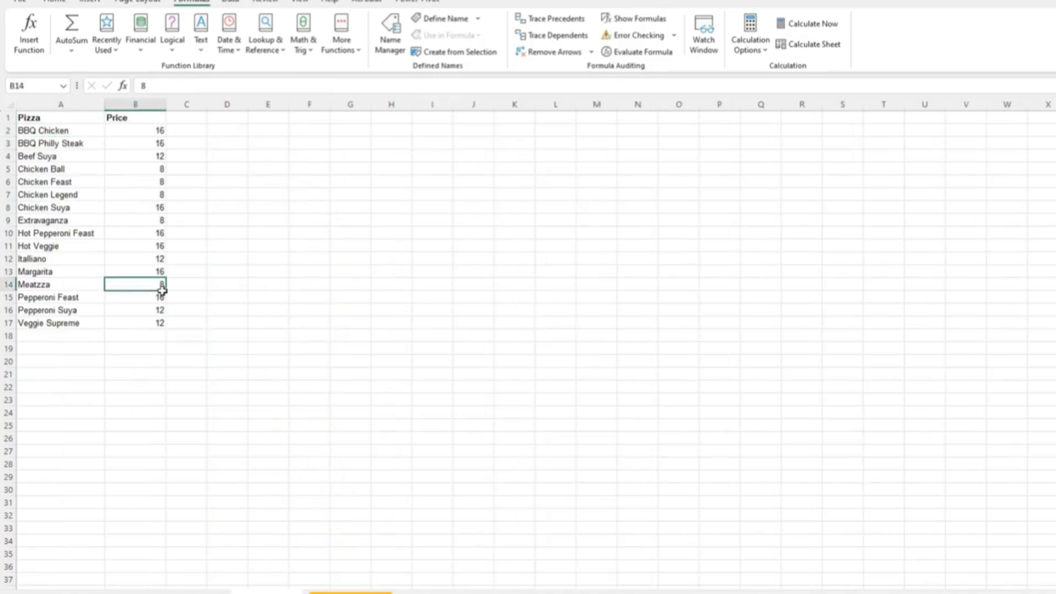
pyautogui.write('10')
pyautogui.press('Return')
pyautogui.hotkey('ctrl', 'pagedown')
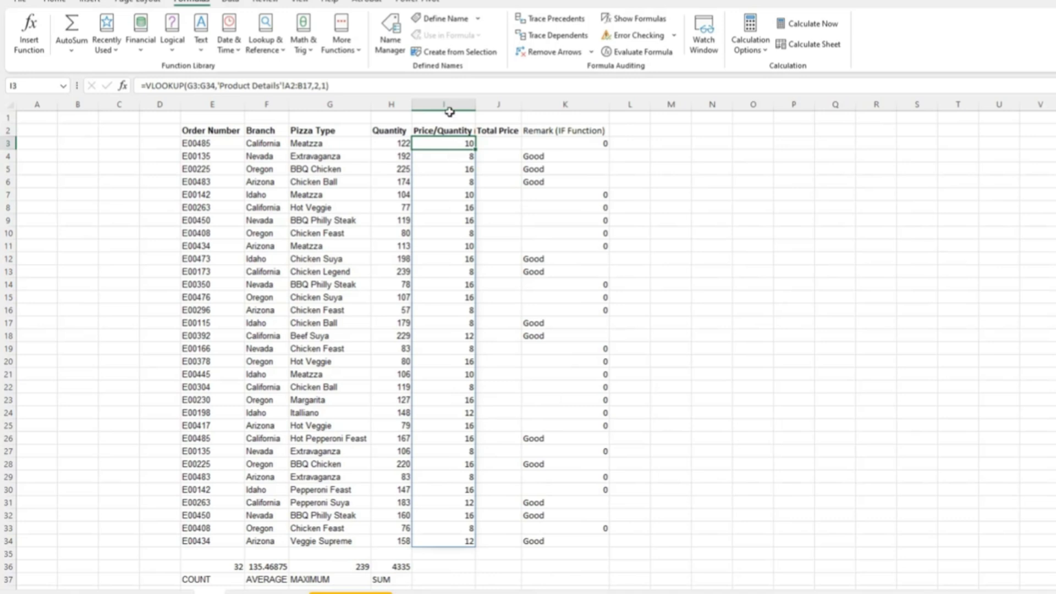
# Step: Set Meatzza's price on the Product Details sheet back to 8 and return to the order list
pyautogui.click(265, 593)
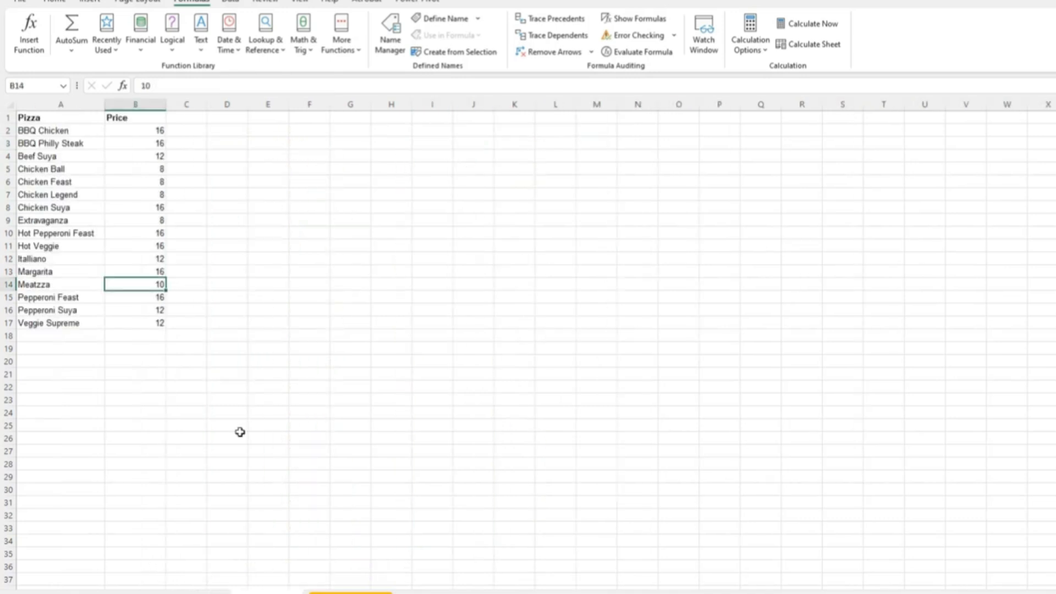
pyautogui.write('8')
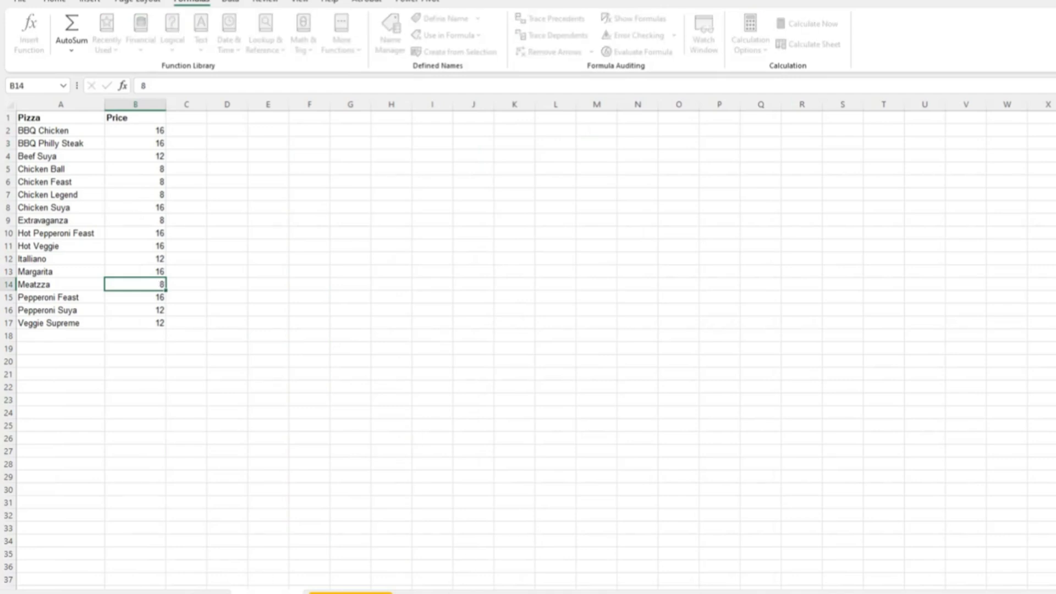
pyautogui.click(210, 593)
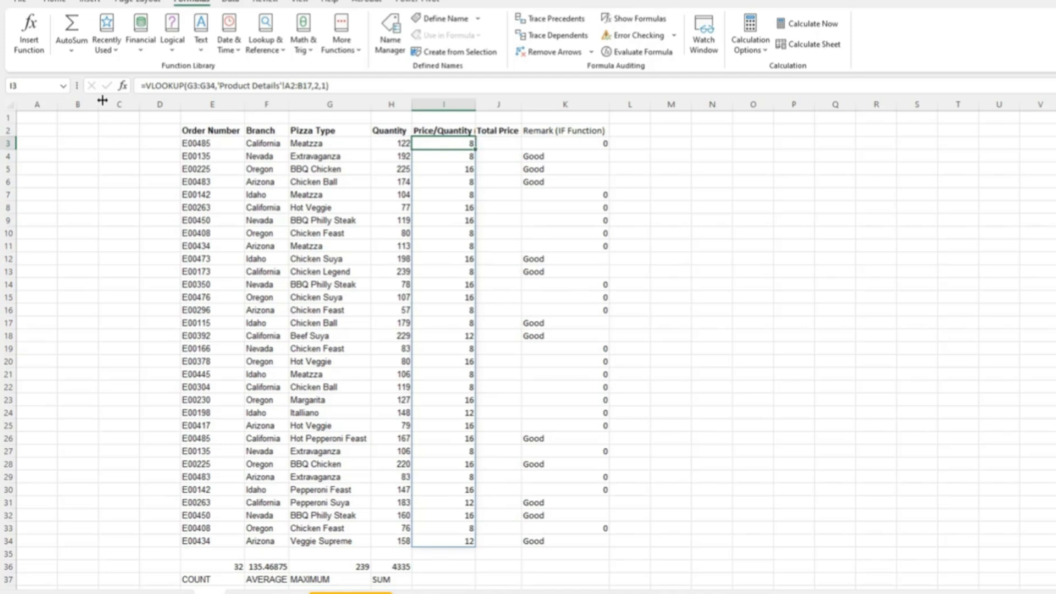
# Step: Replace the VLOOKUP results in I3:I34 with plain values in place and check the contents of several cells in the column
pyautogui.hotkey('ctrl', 'shift', 'Down')
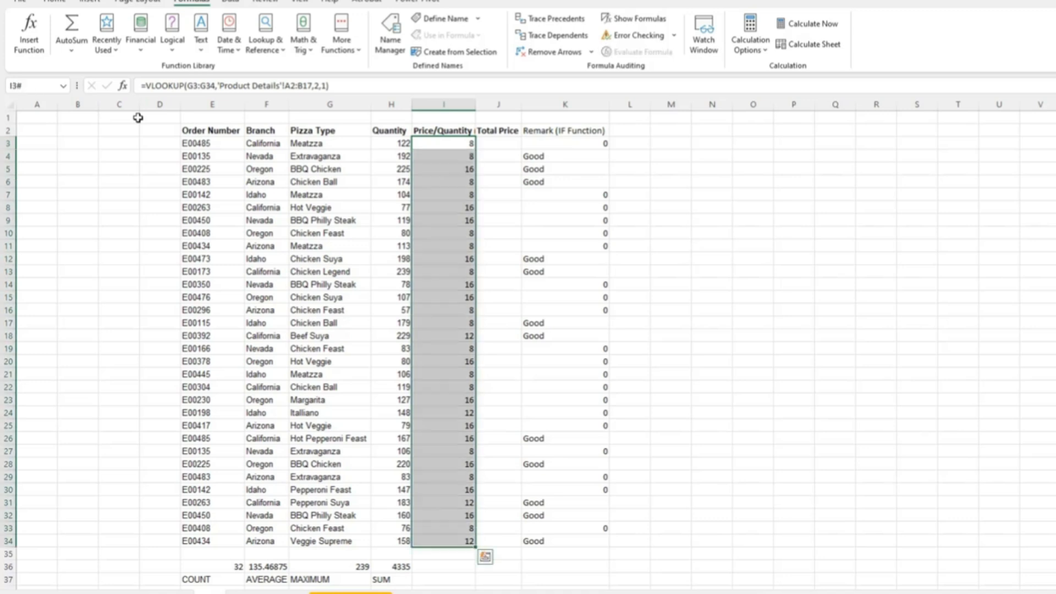
pyautogui.hotkey('ctrl', 'c')
pyautogui.rightClick(455, 144)
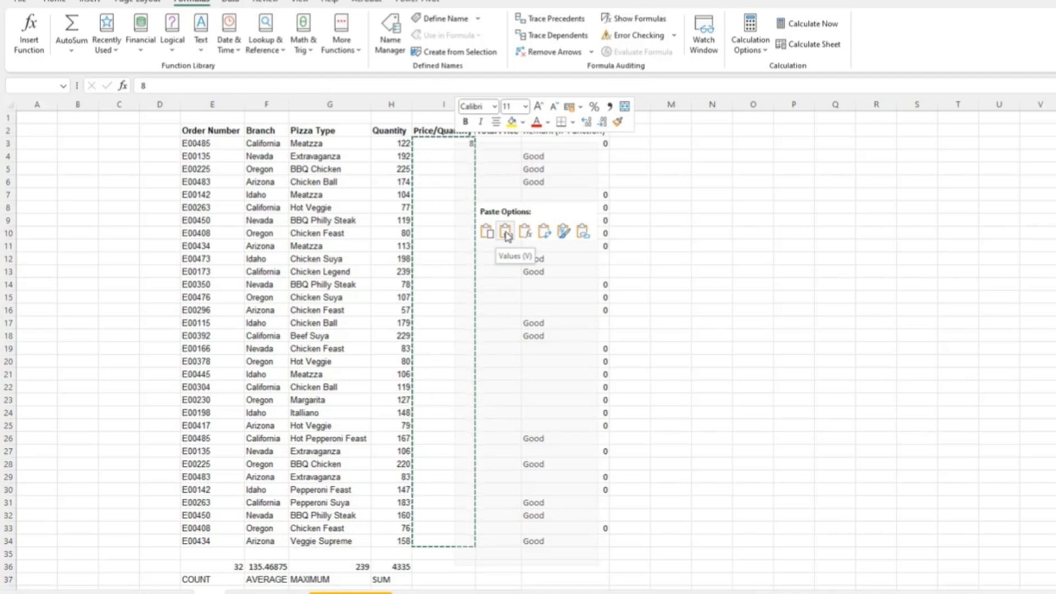
pyautogui.click(506, 232)
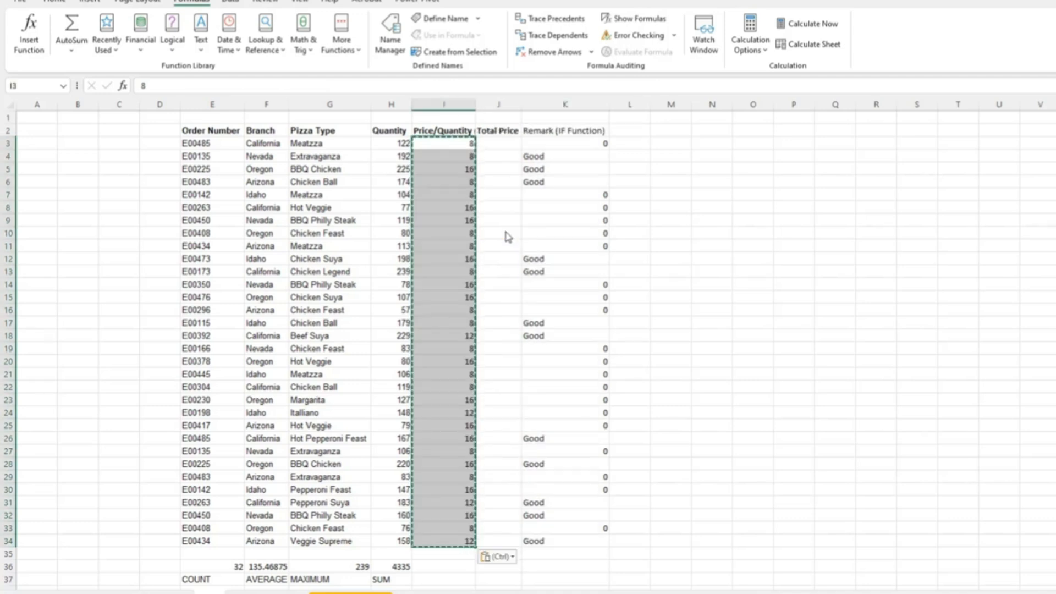
pyautogui.click(457, 144)
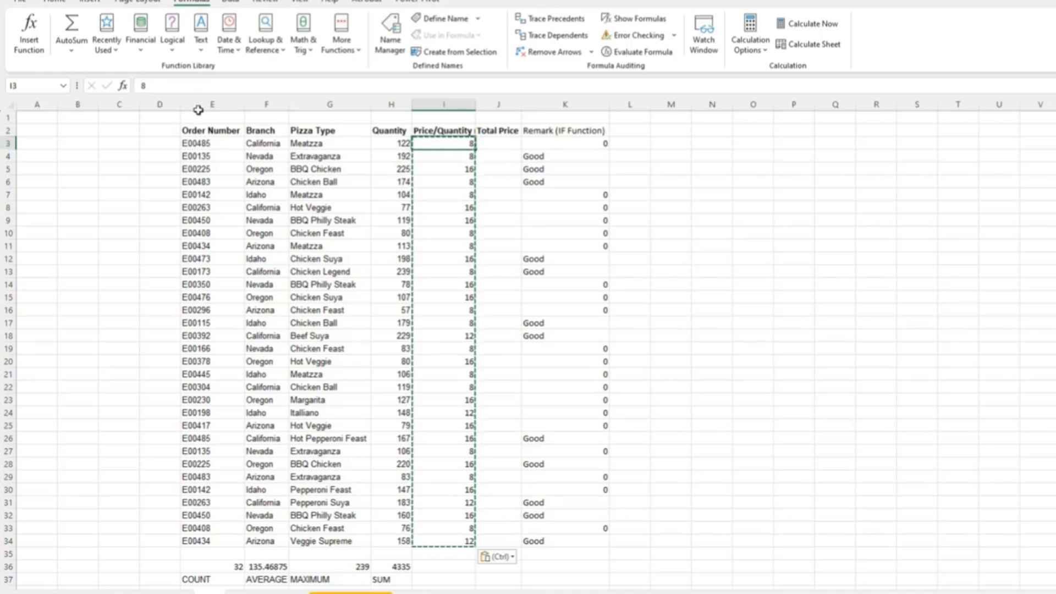
pyautogui.click(443, 156)
pyautogui.click(455, 178)
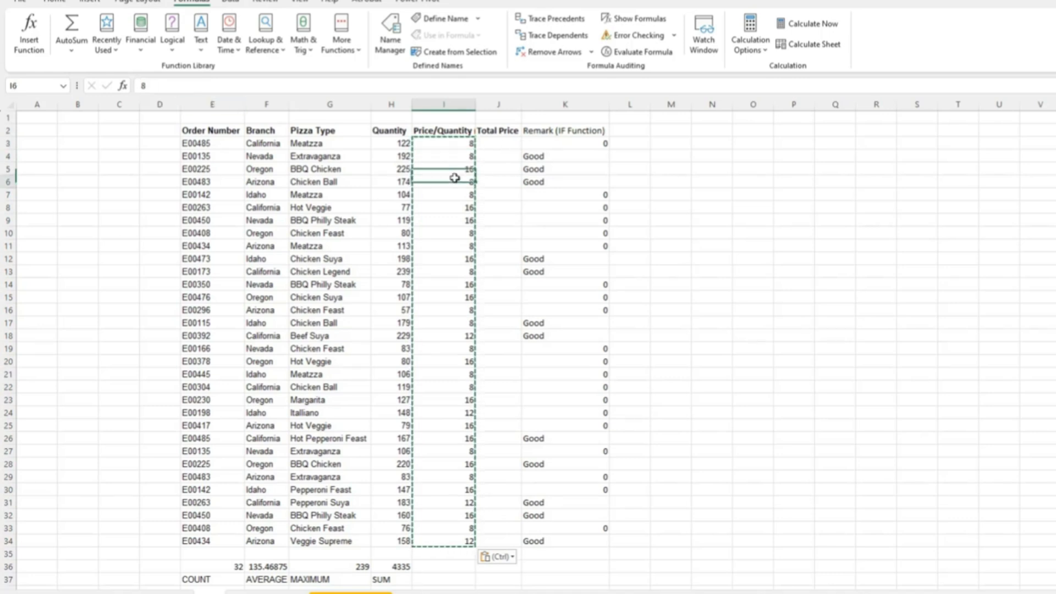
pyautogui.click(459, 204)
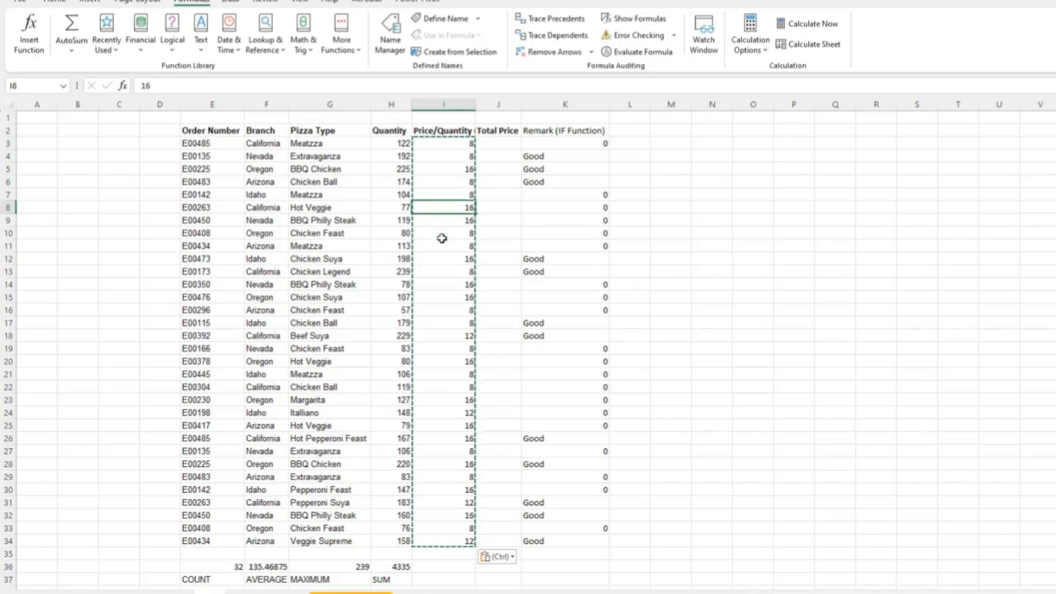